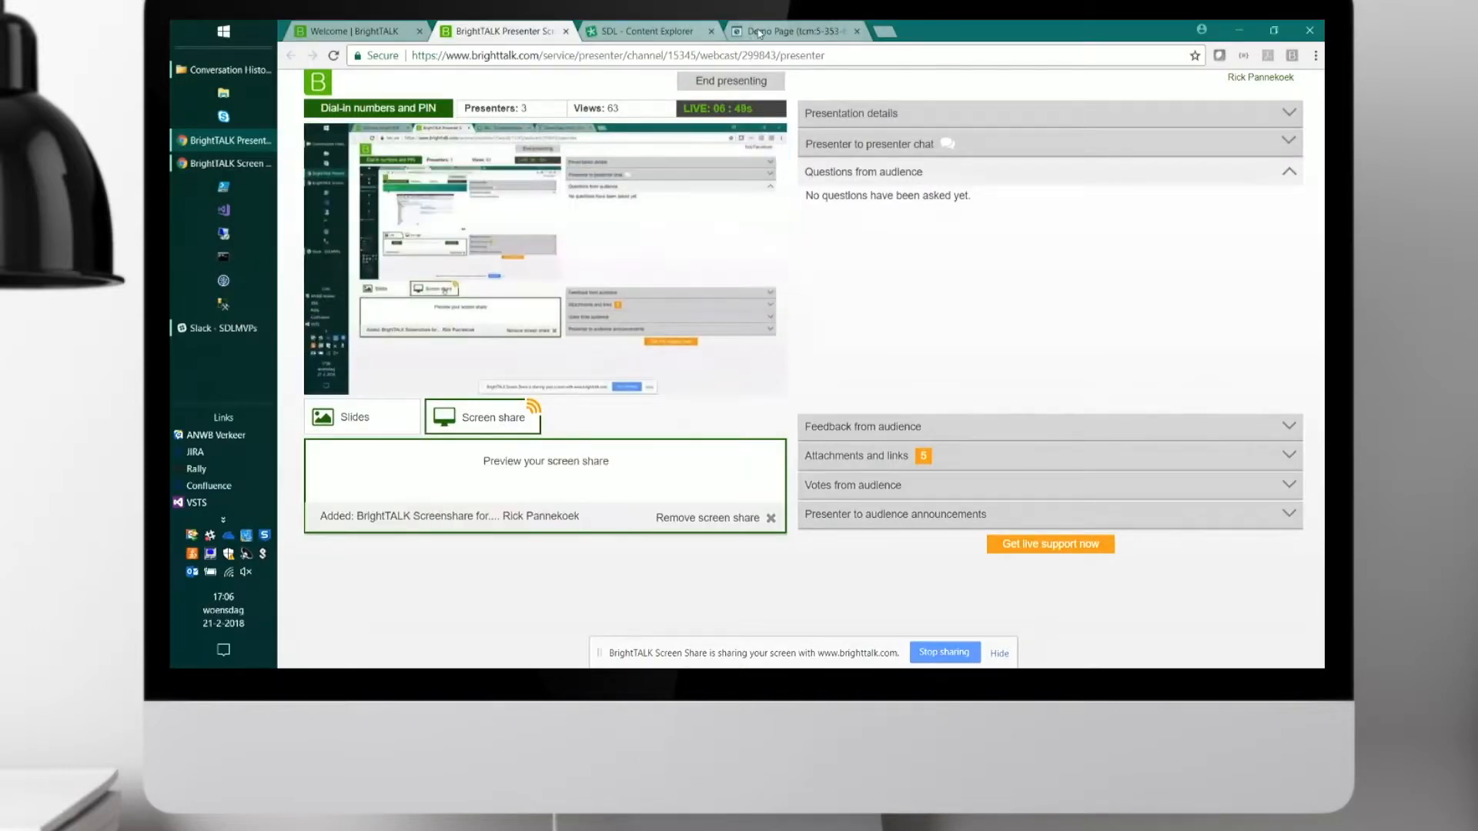
# Start a new page in the Home structure group of 400 Example Site.
pyautogui.click(678, 34)
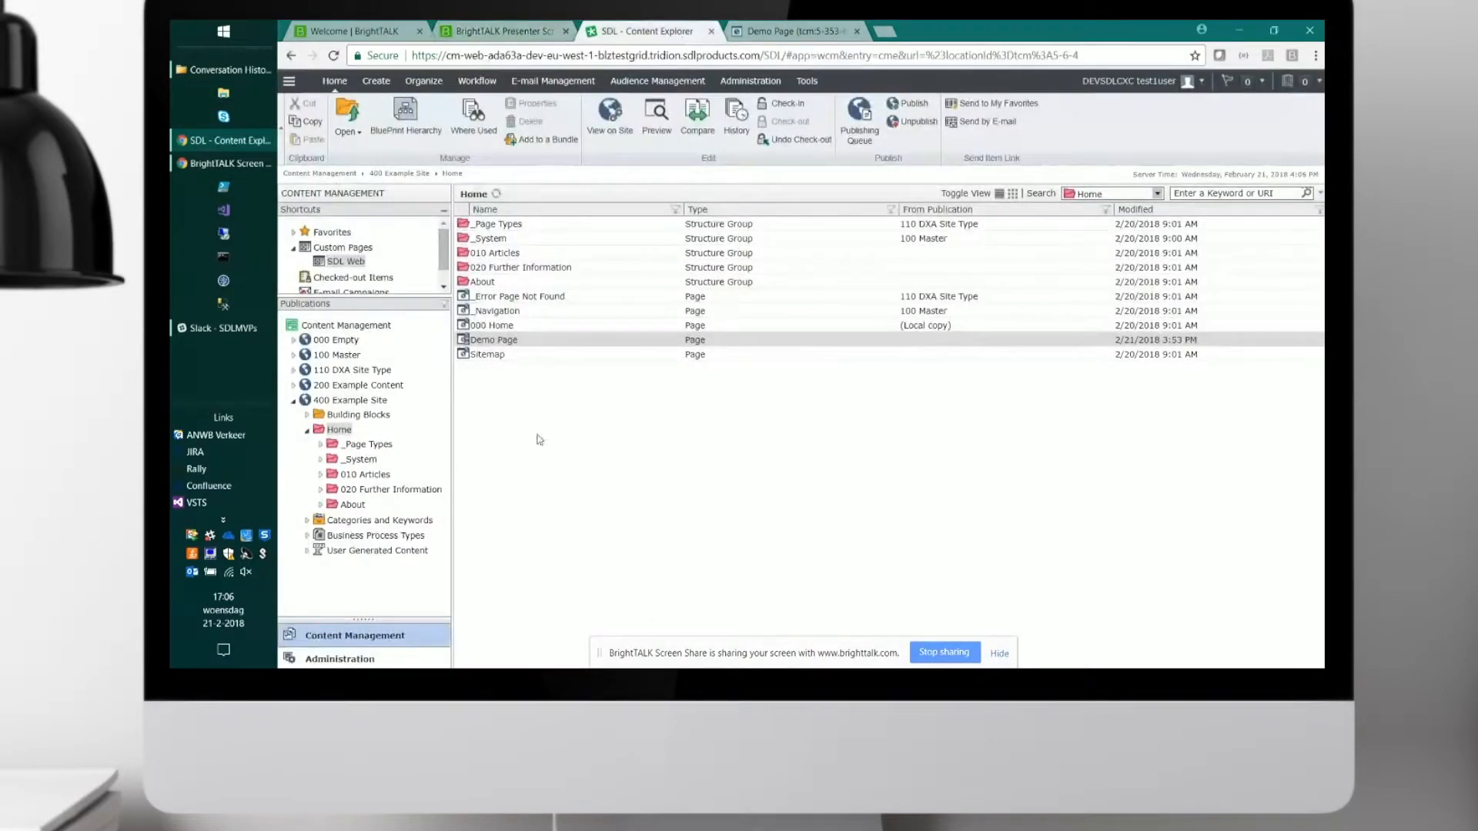
pyautogui.rightClick(523, 466)
pyautogui.moveTo(574, 529)
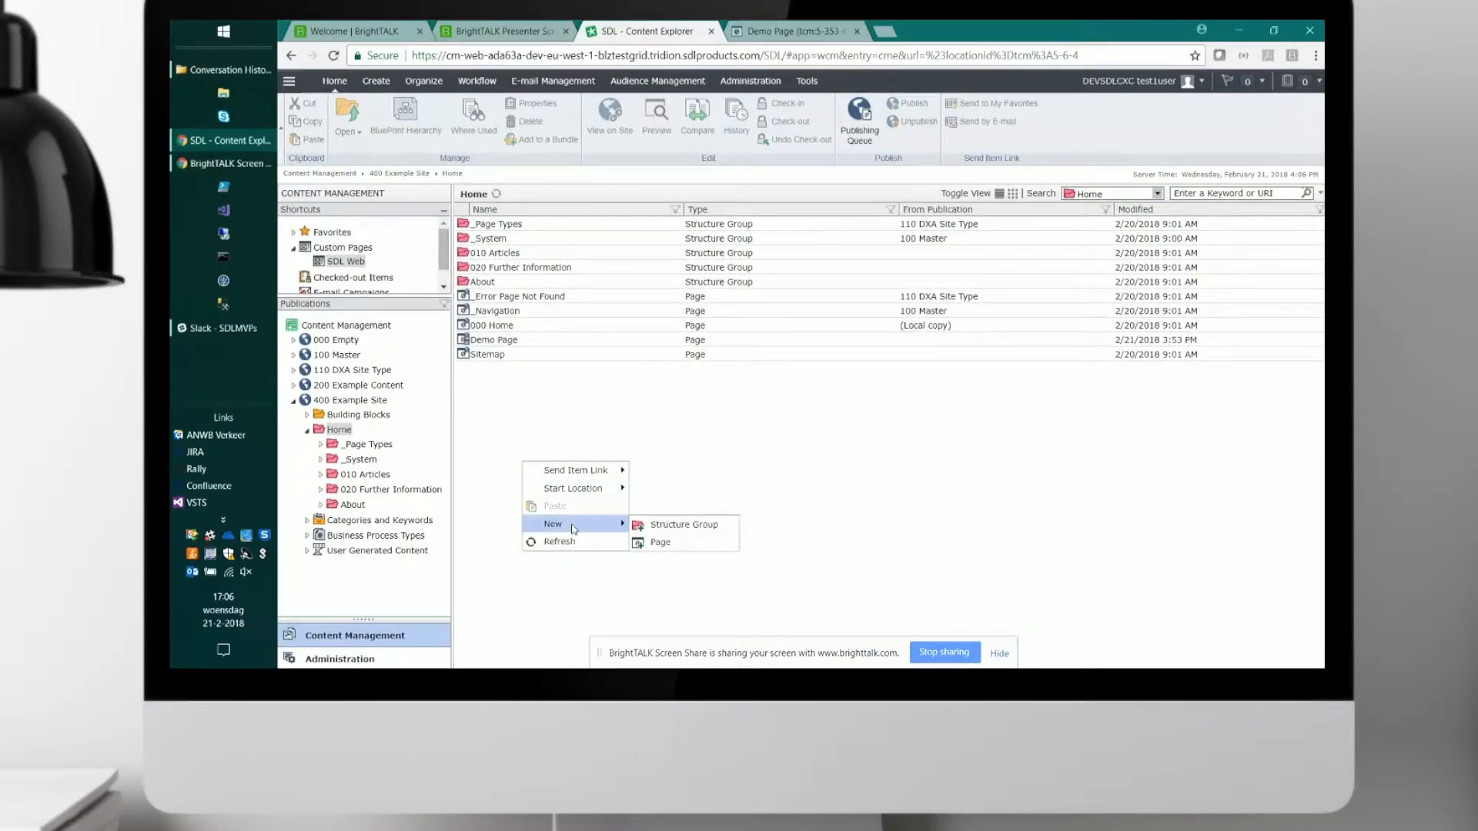
pyautogui.click(658, 543)
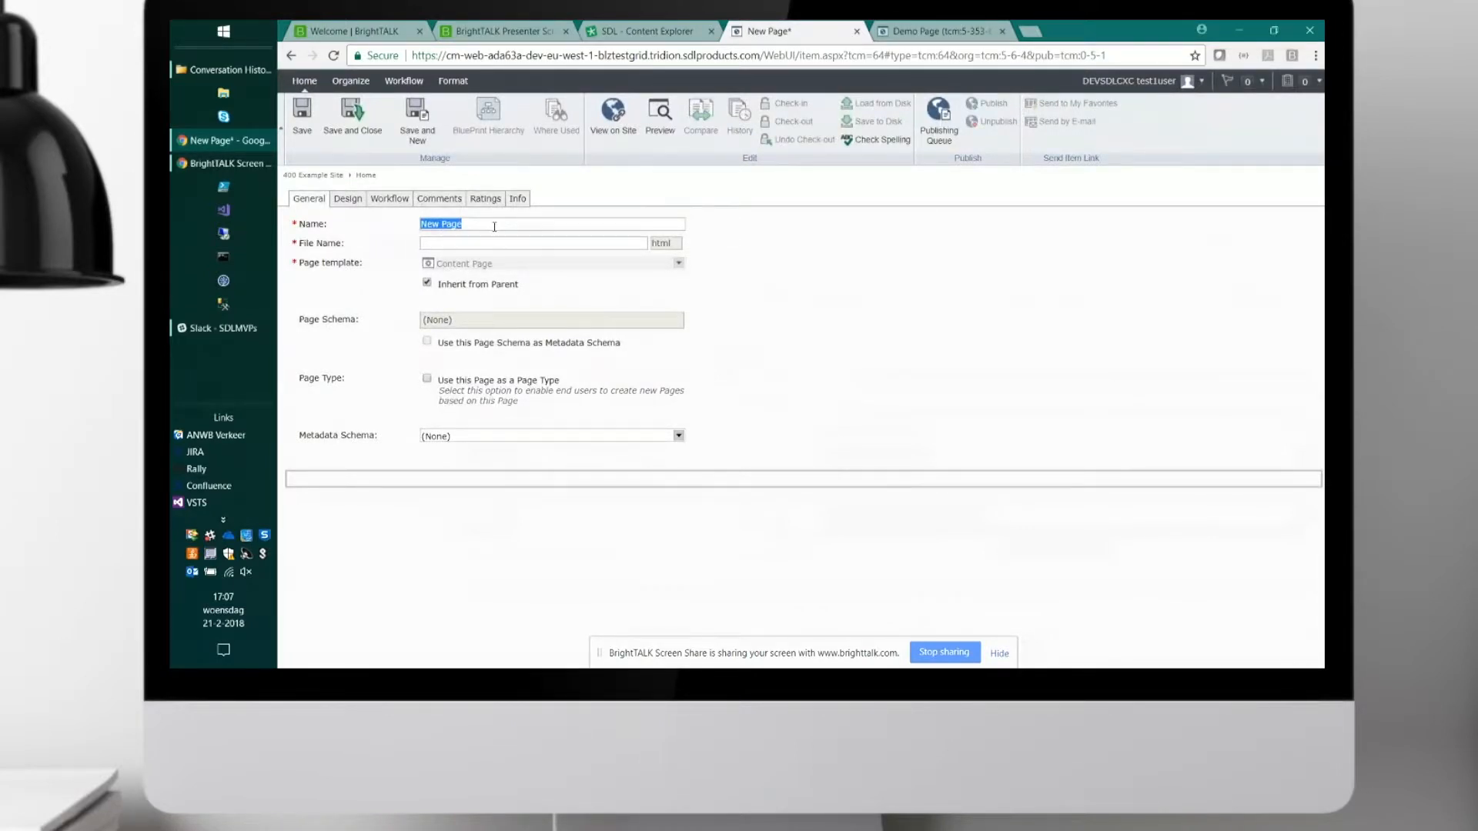
# Name the new page Test and set its file name to test.
pyautogui.write('D')
pyautogui.press('BackSpace')
pyautogui.write('Test')
pyautogui.press('Tab')
pyautogui.write('test')
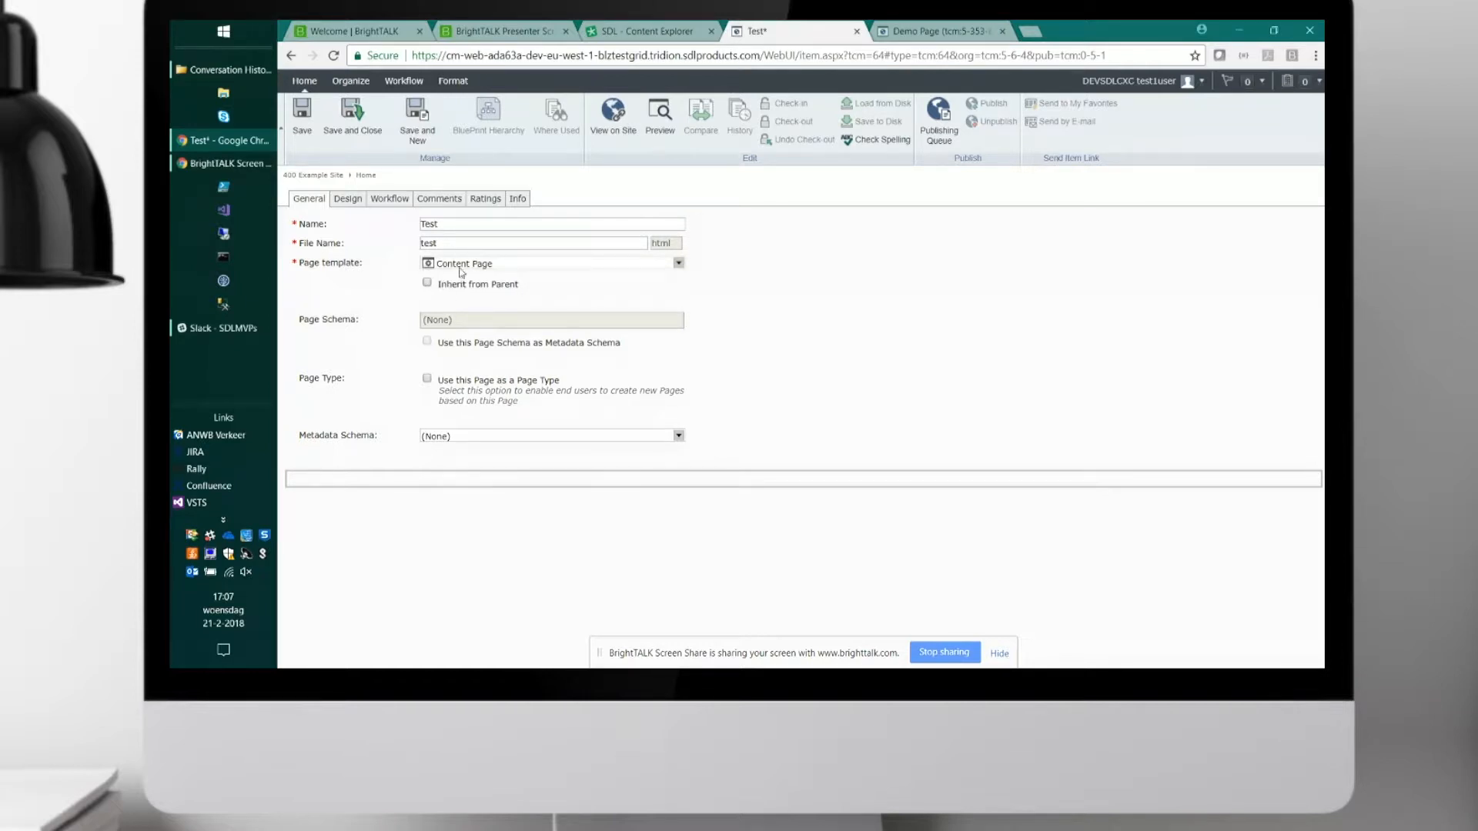
# Set the page template to Home Page (with Regions) and use its page schema as the metadata schema.
pyautogui.click(478, 265)
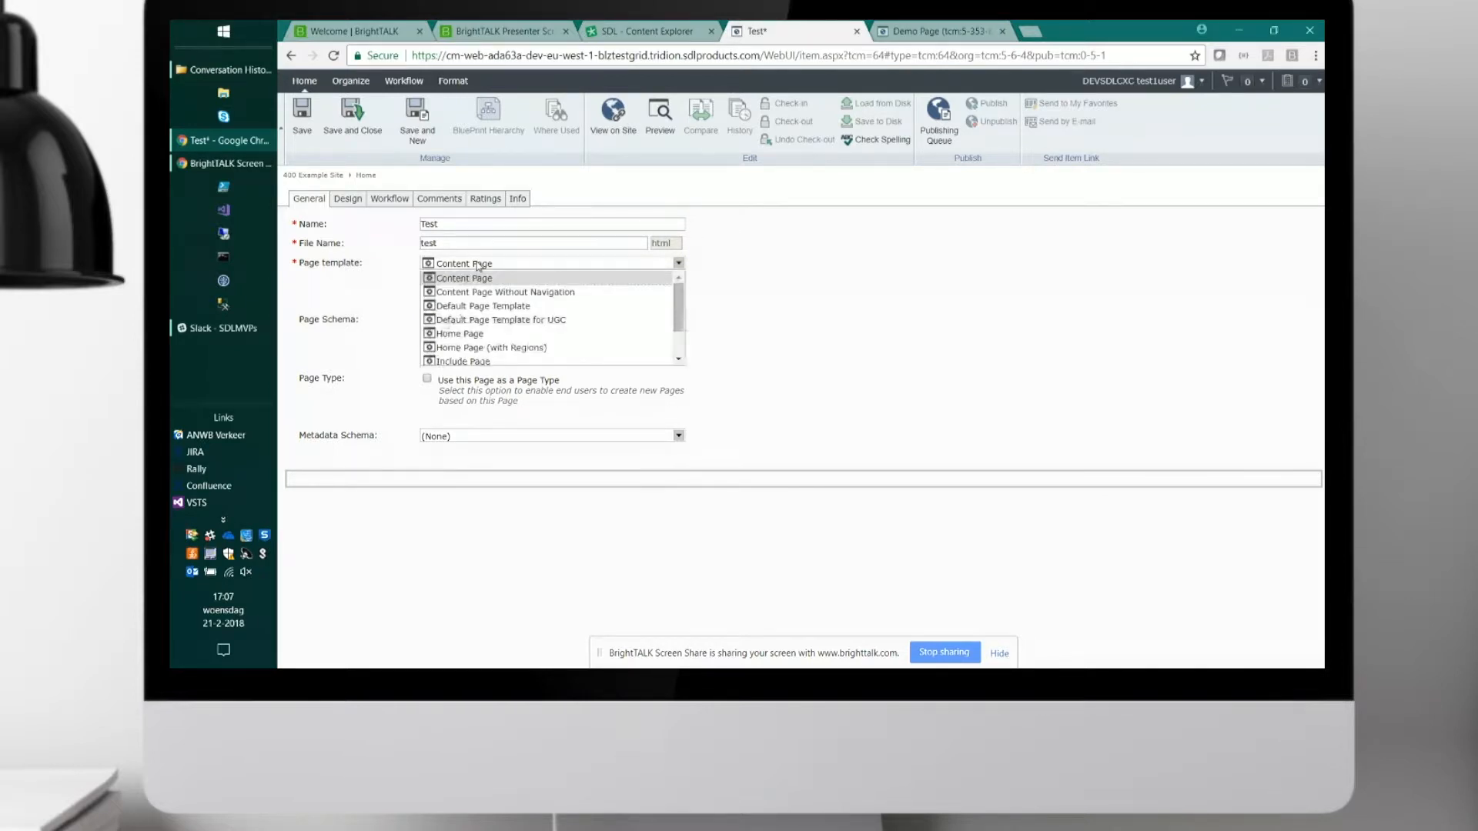
pyautogui.click(498, 348)
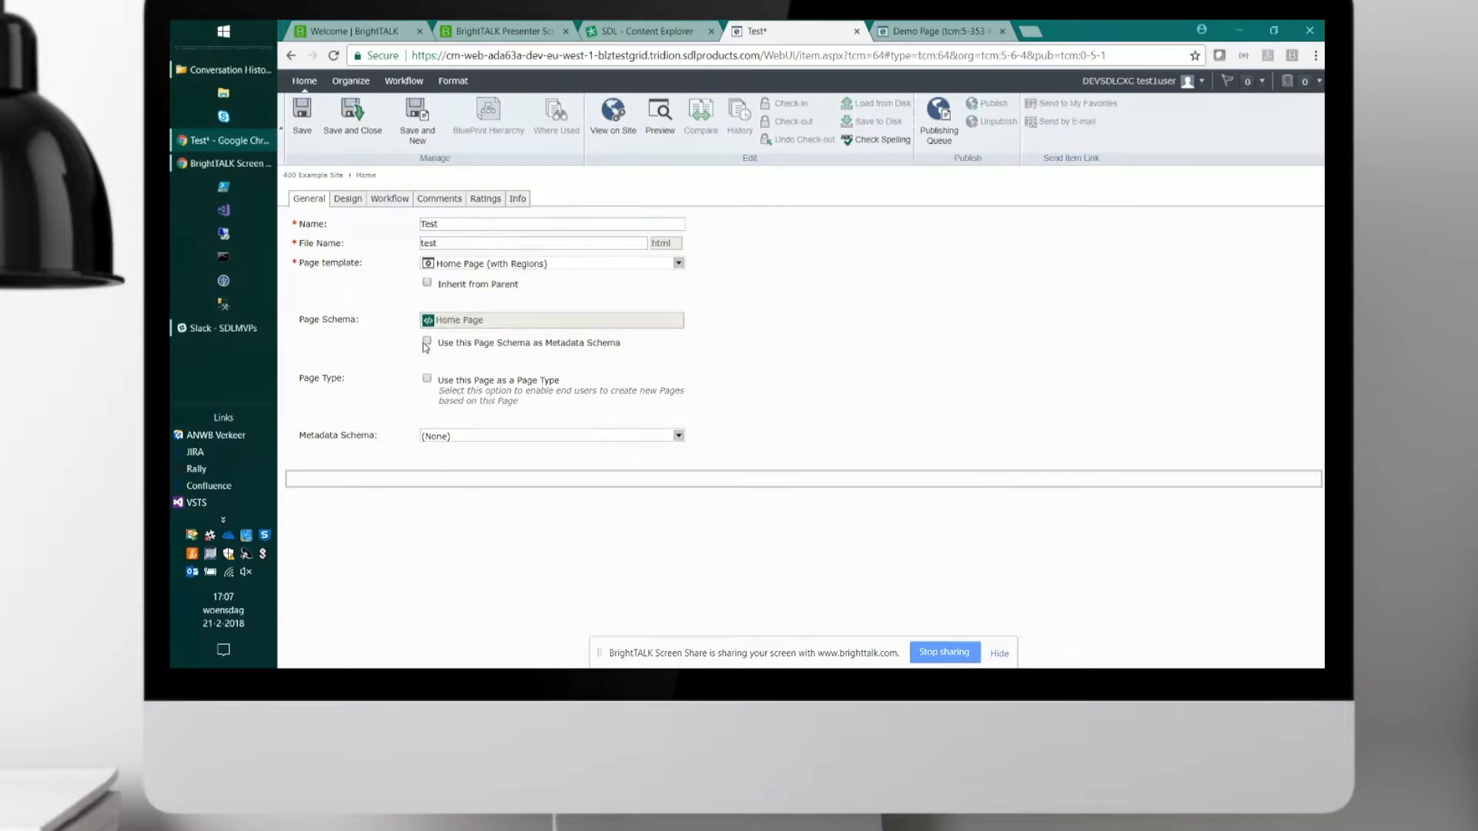
pyautogui.click(427, 343)
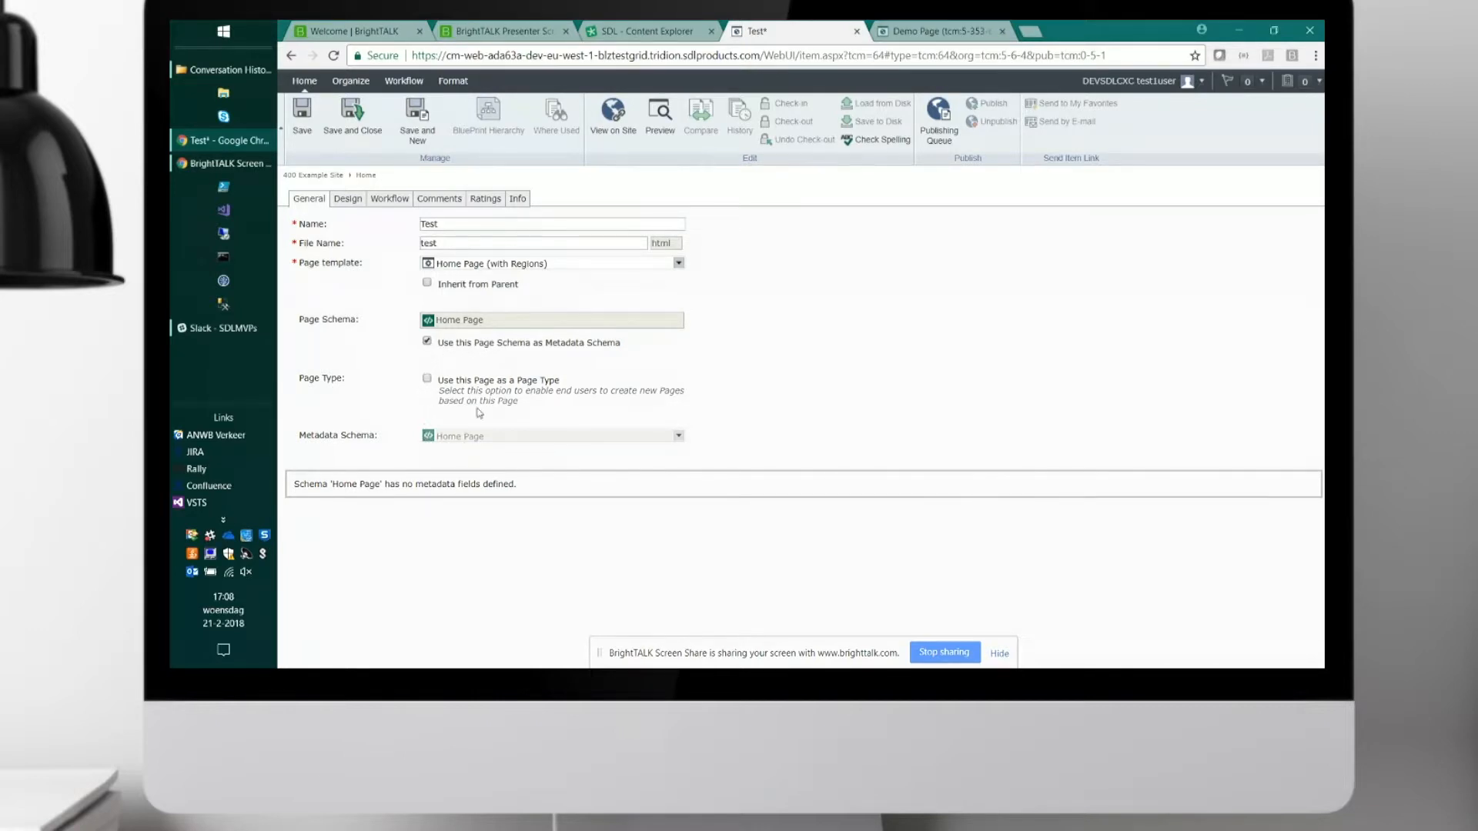
pyautogui.moveTo(512, 356); pyautogui.dragTo(528, 357)
pyautogui.click(508, 356)
pyautogui.click(1008, 656)
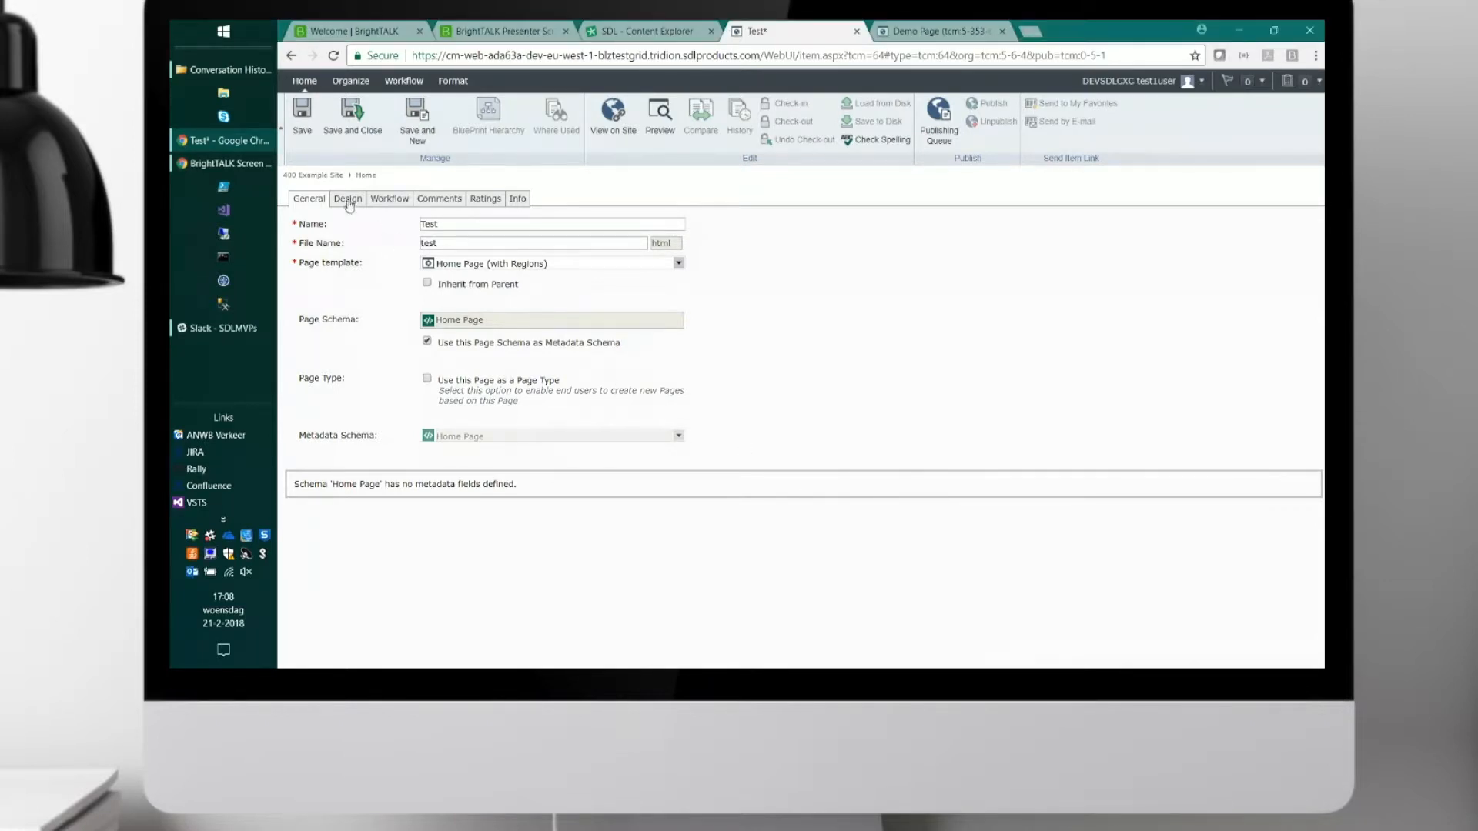
# Open the page's design structure and examine the component constraints that apply directly to the Test page.
pyautogui.click(347, 200)
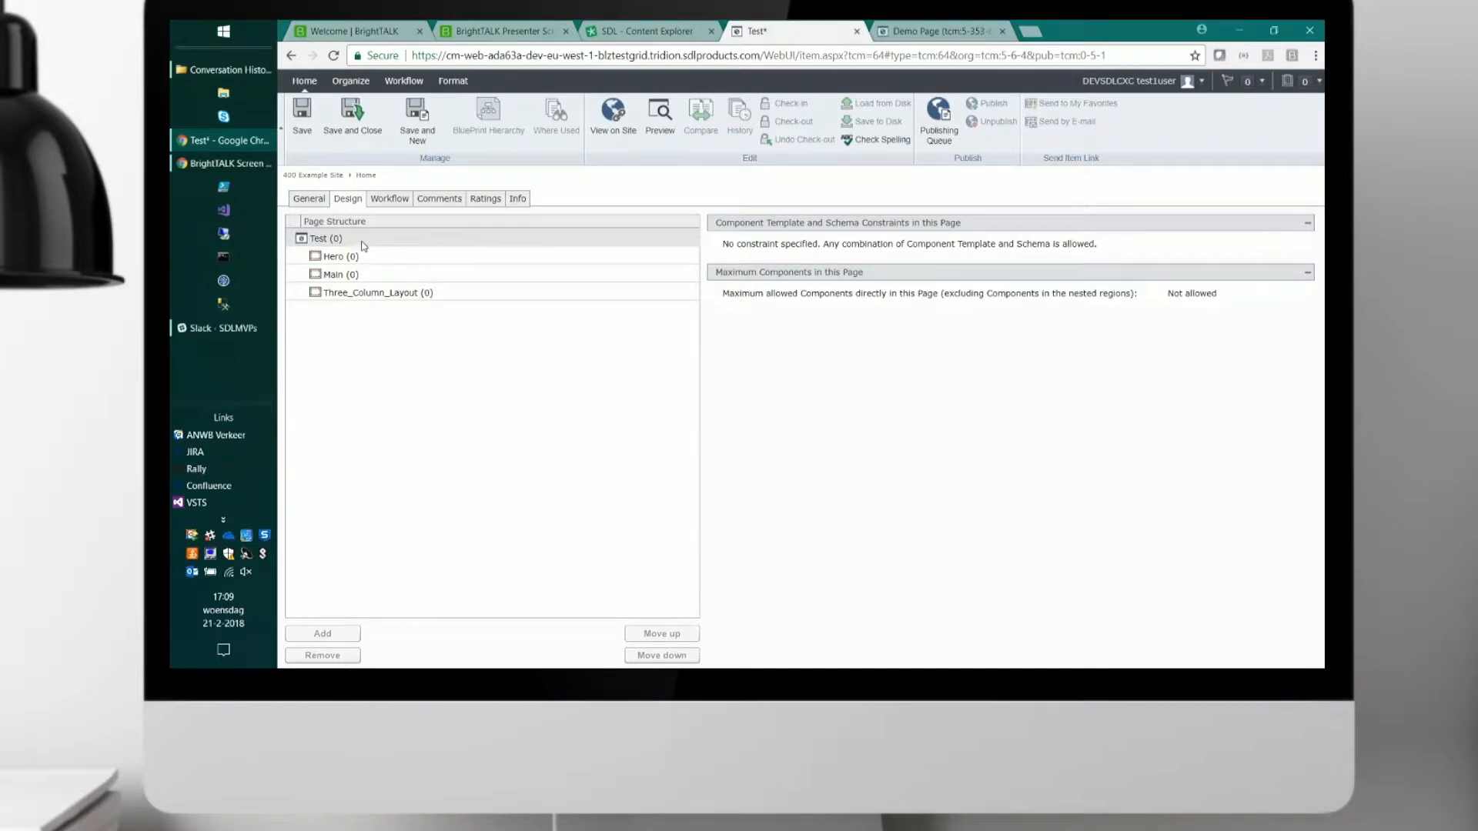
pyautogui.click(339, 240)
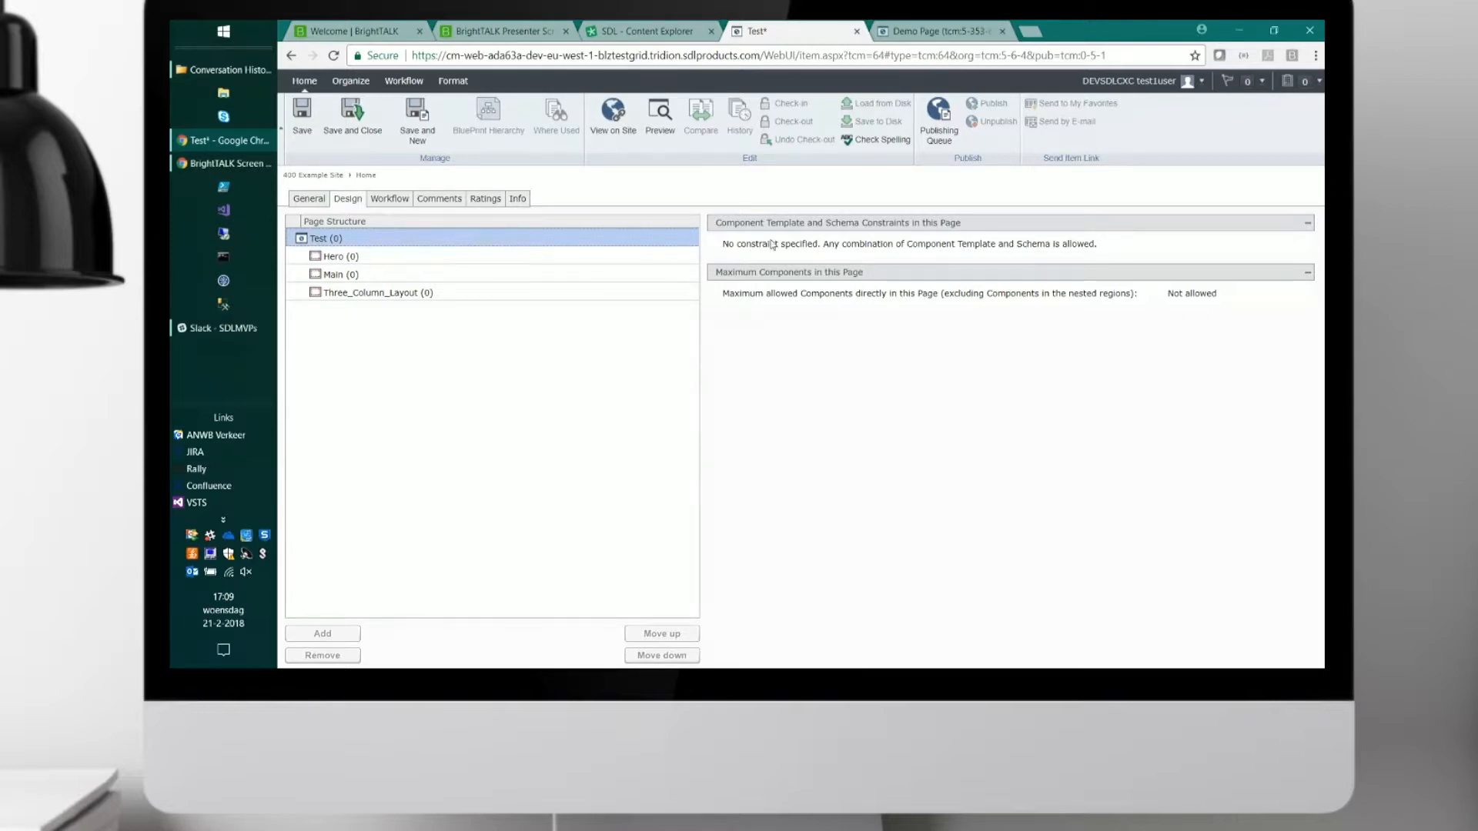
pyautogui.click(1169, 299)
pyautogui.moveTo(1169, 299); pyautogui.dragTo(1219, 301)
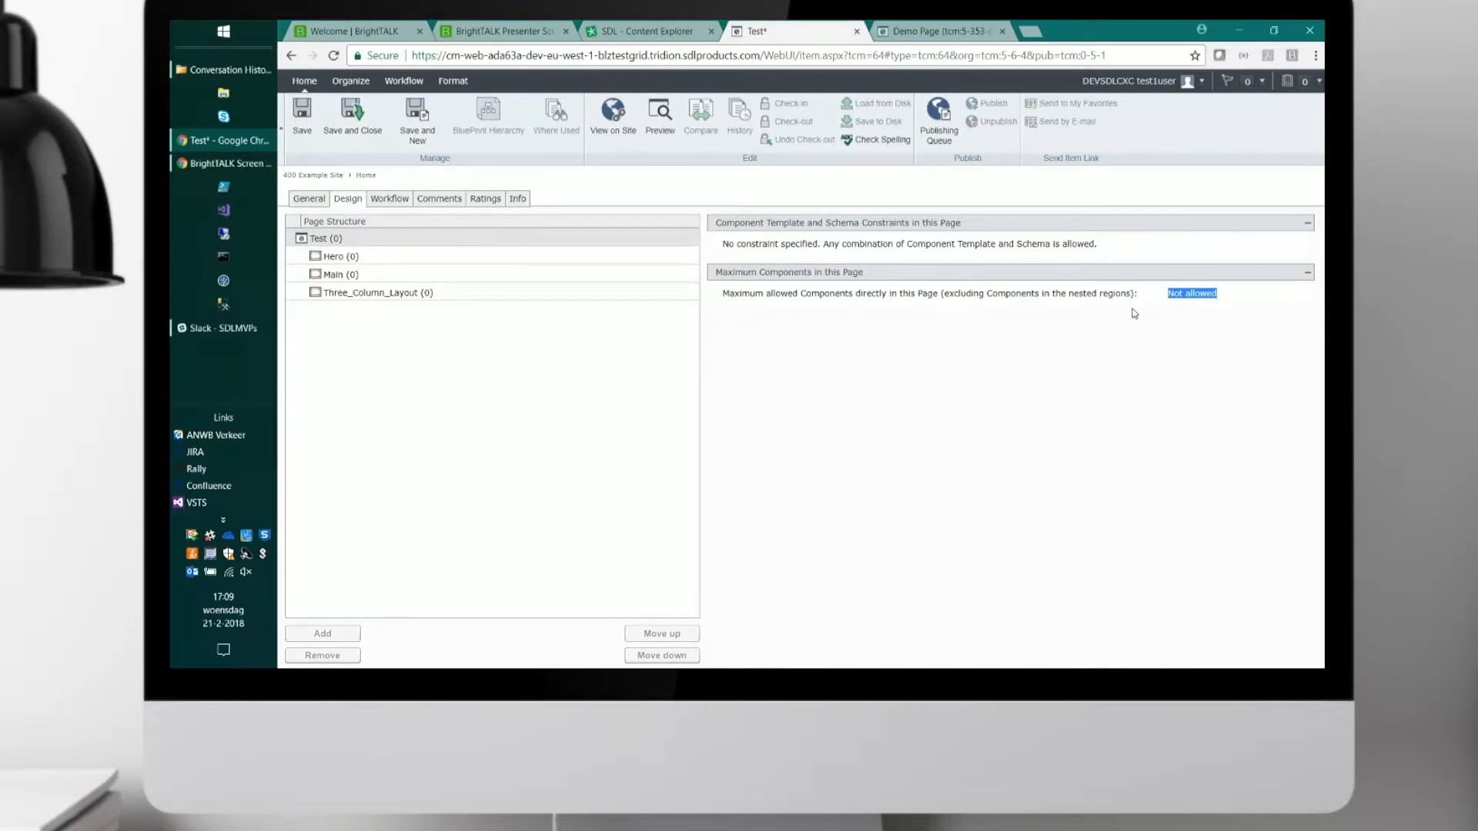
pyautogui.click(1051, 322)
# Add the Homepage List component from the Homepage folder to the Hero region with the Carousel component template.
pyautogui.click(373, 262)
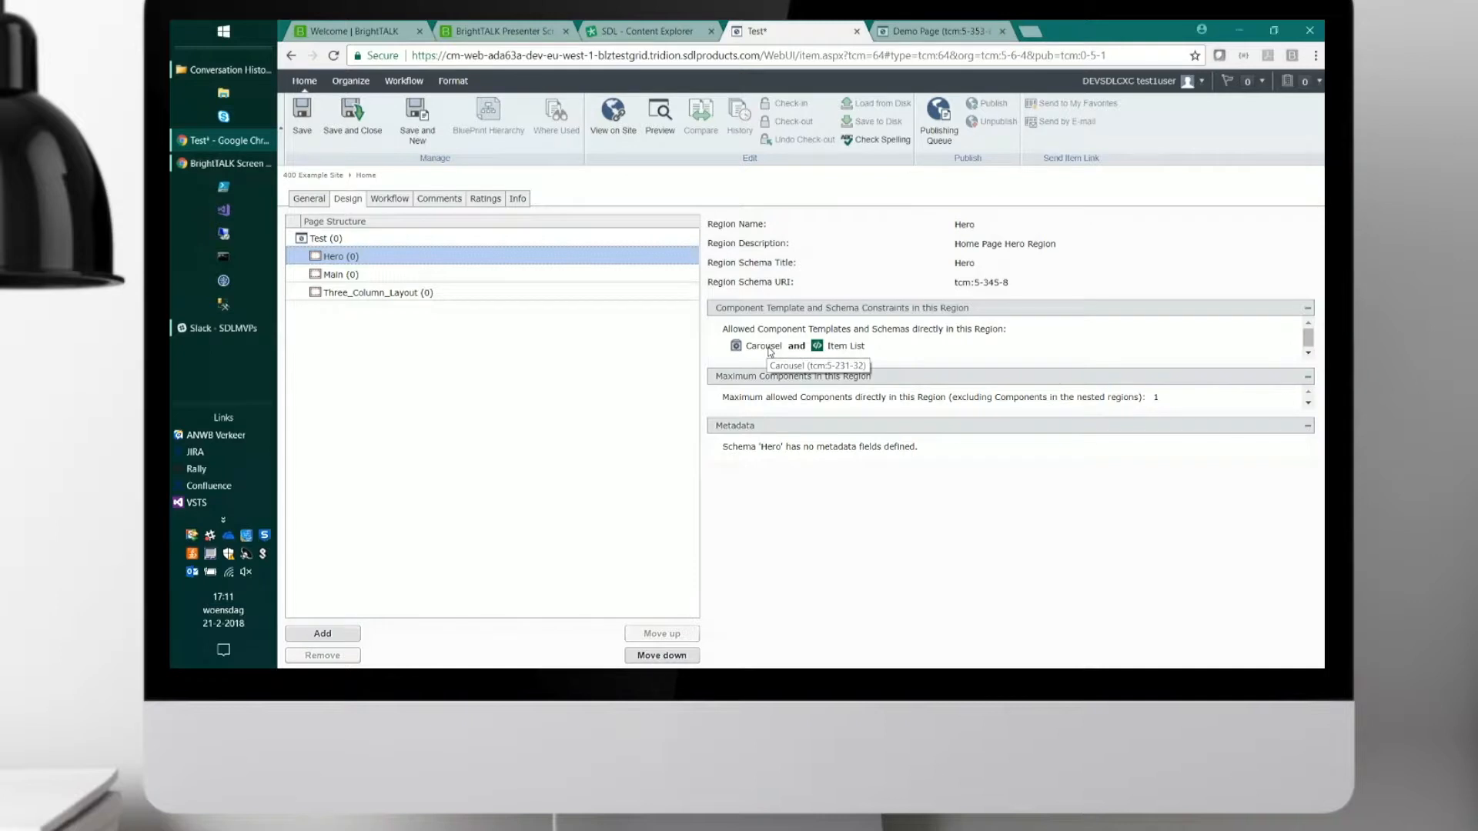
pyautogui.click(322, 634)
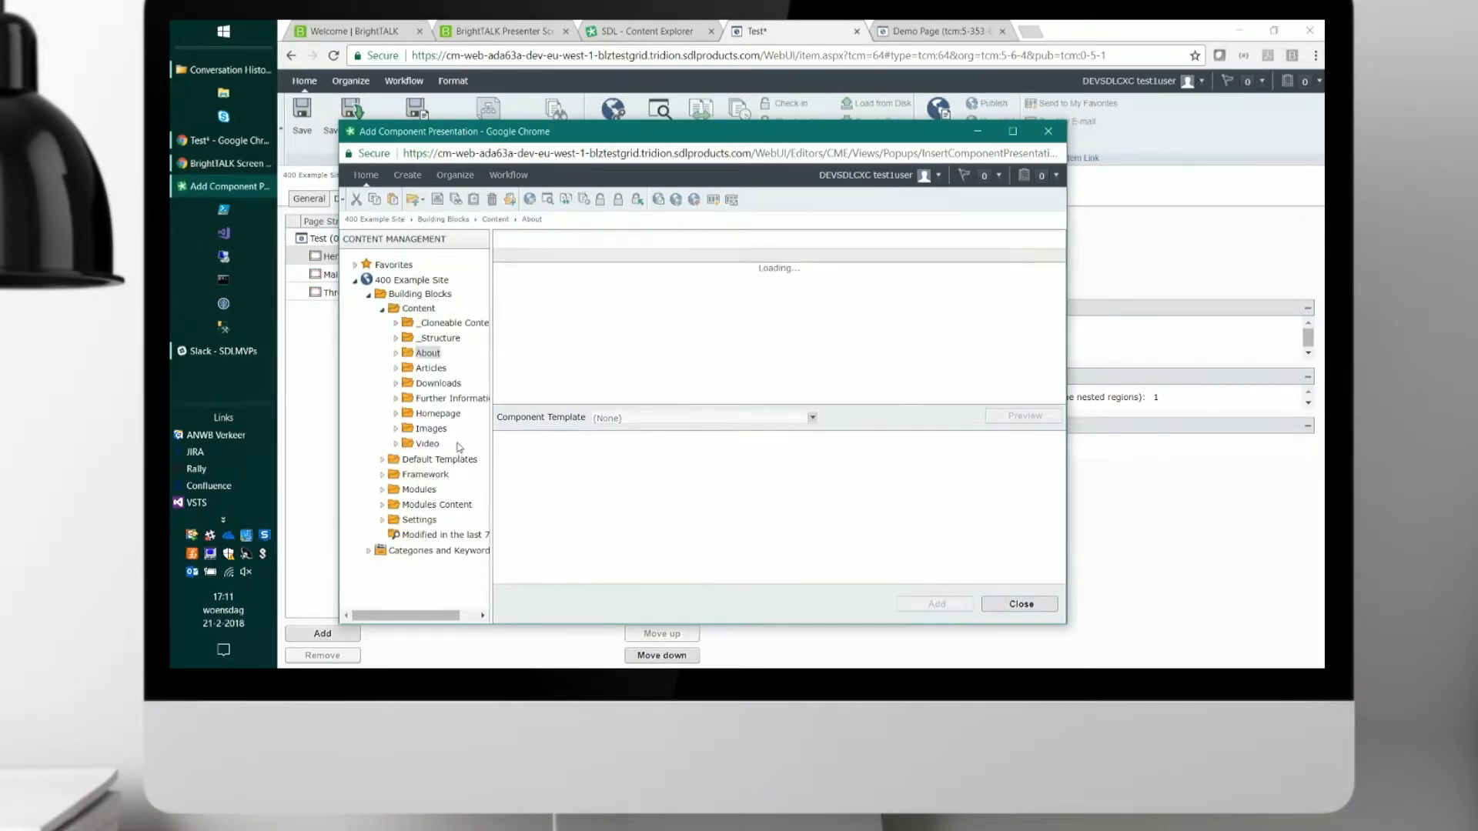
pyautogui.click(437, 414)
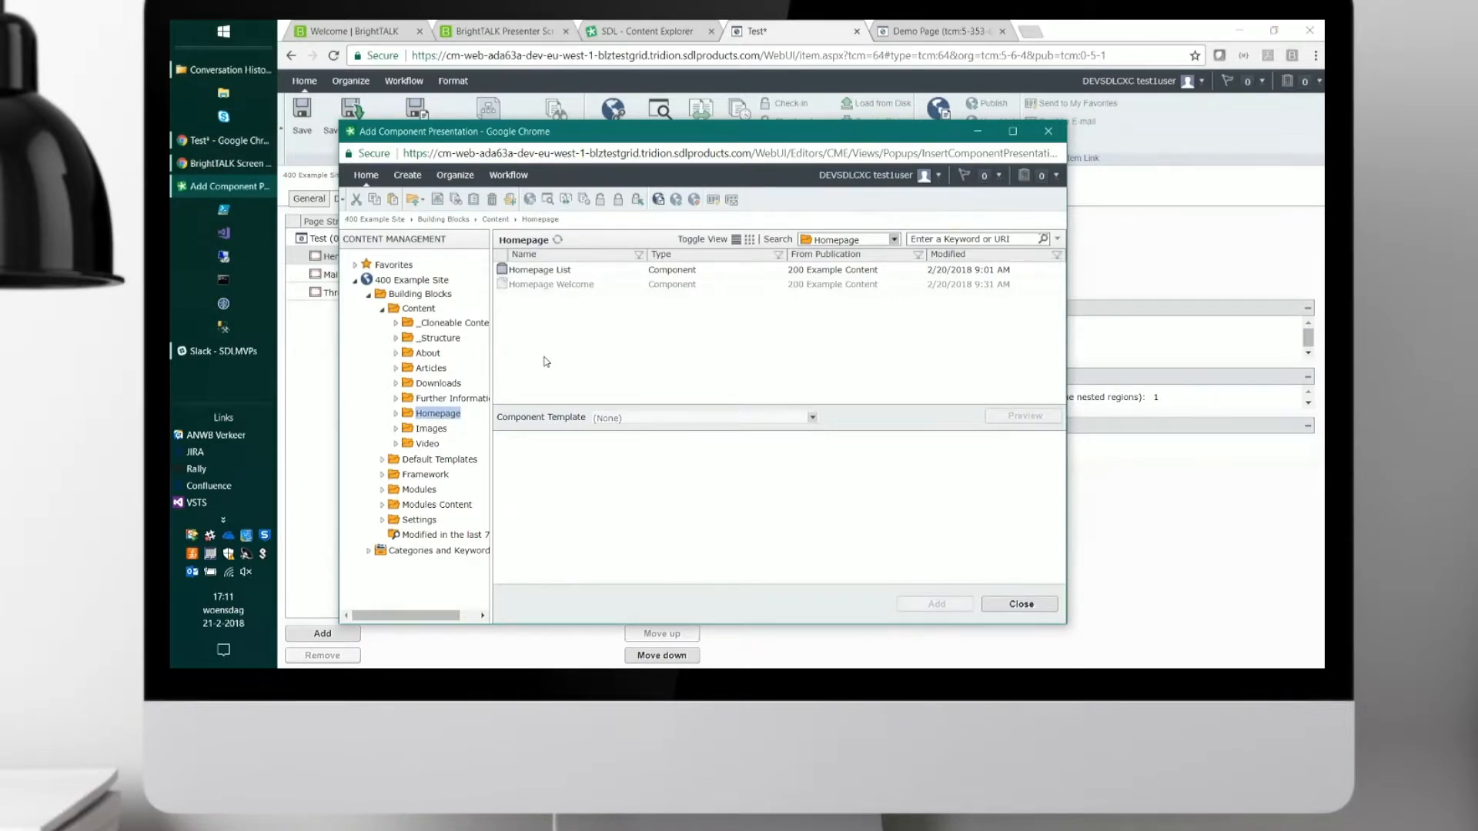
pyautogui.click(555, 273)
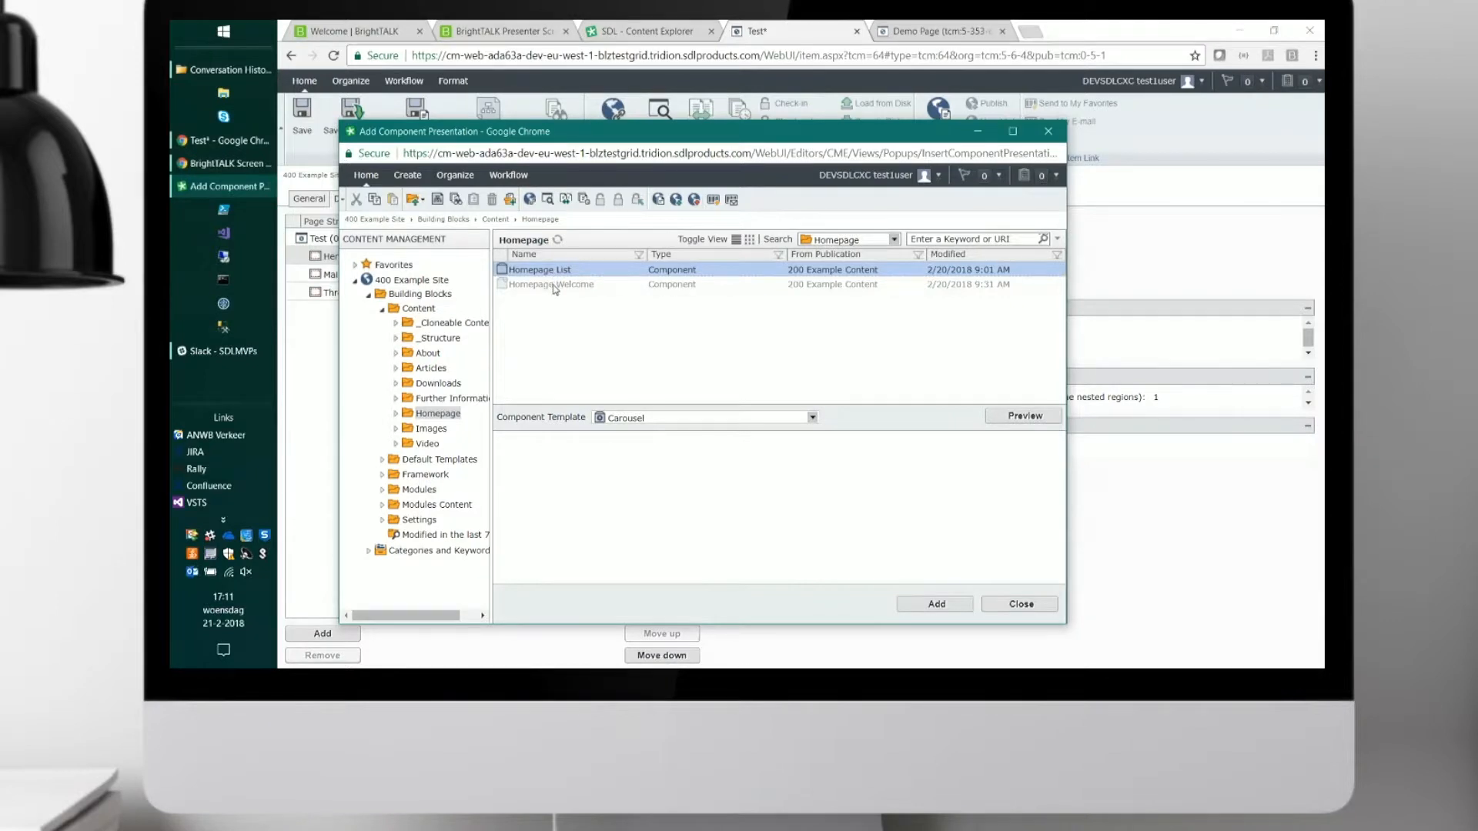
pyautogui.click(554, 285)
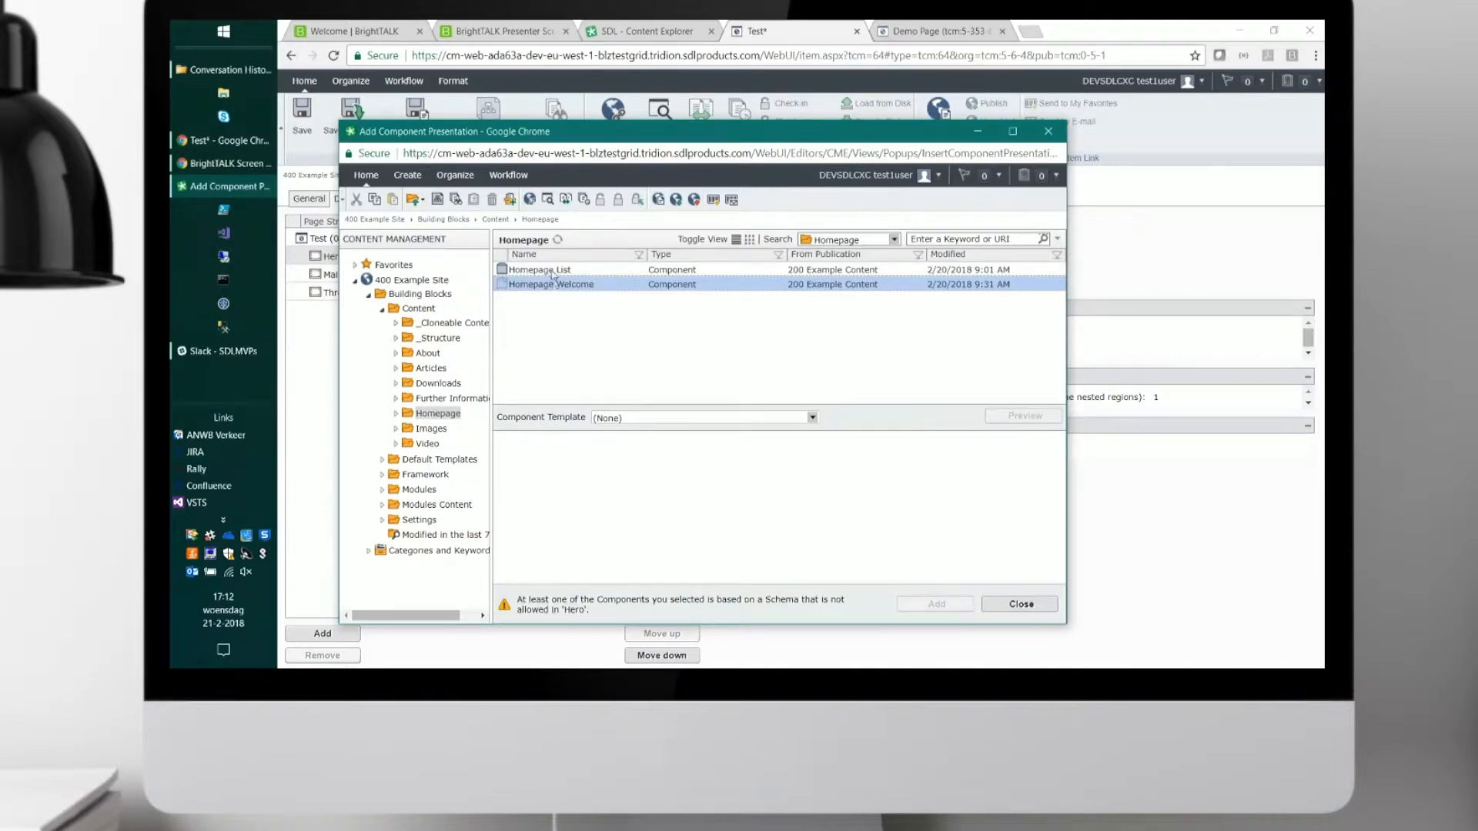
pyautogui.click(551, 271)
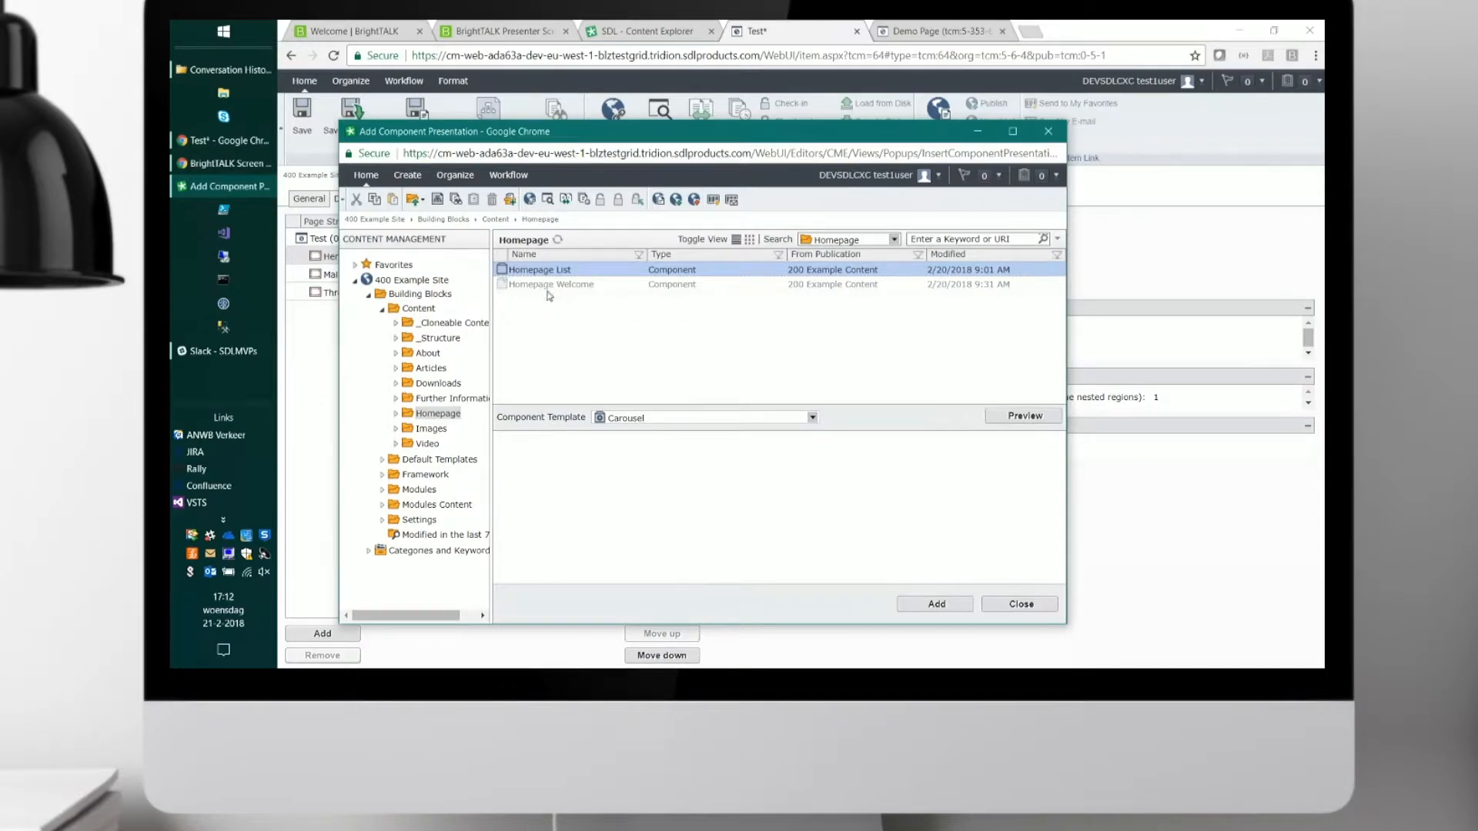
pyautogui.click(552, 286)
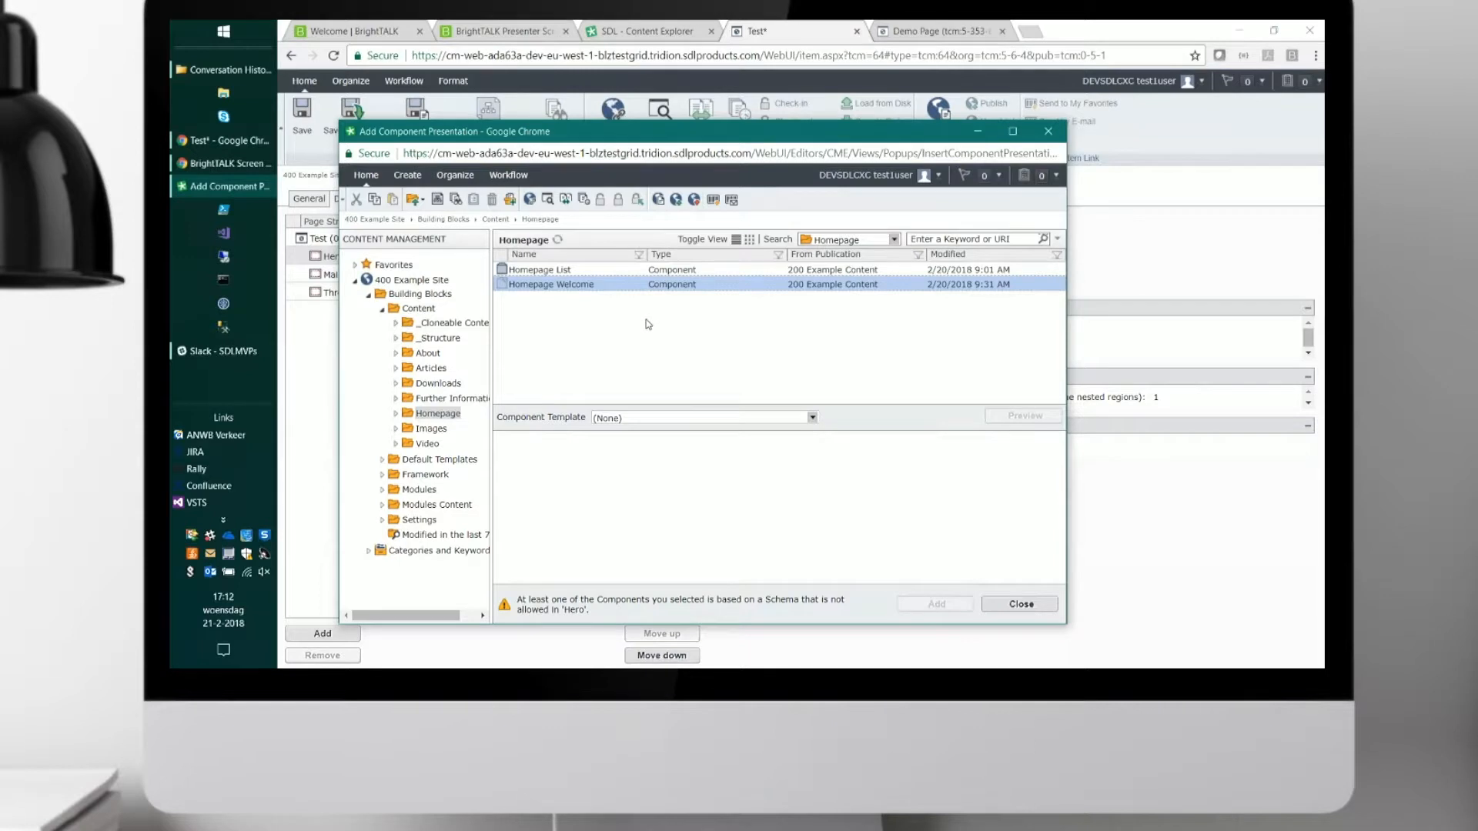
pyautogui.click(551, 271)
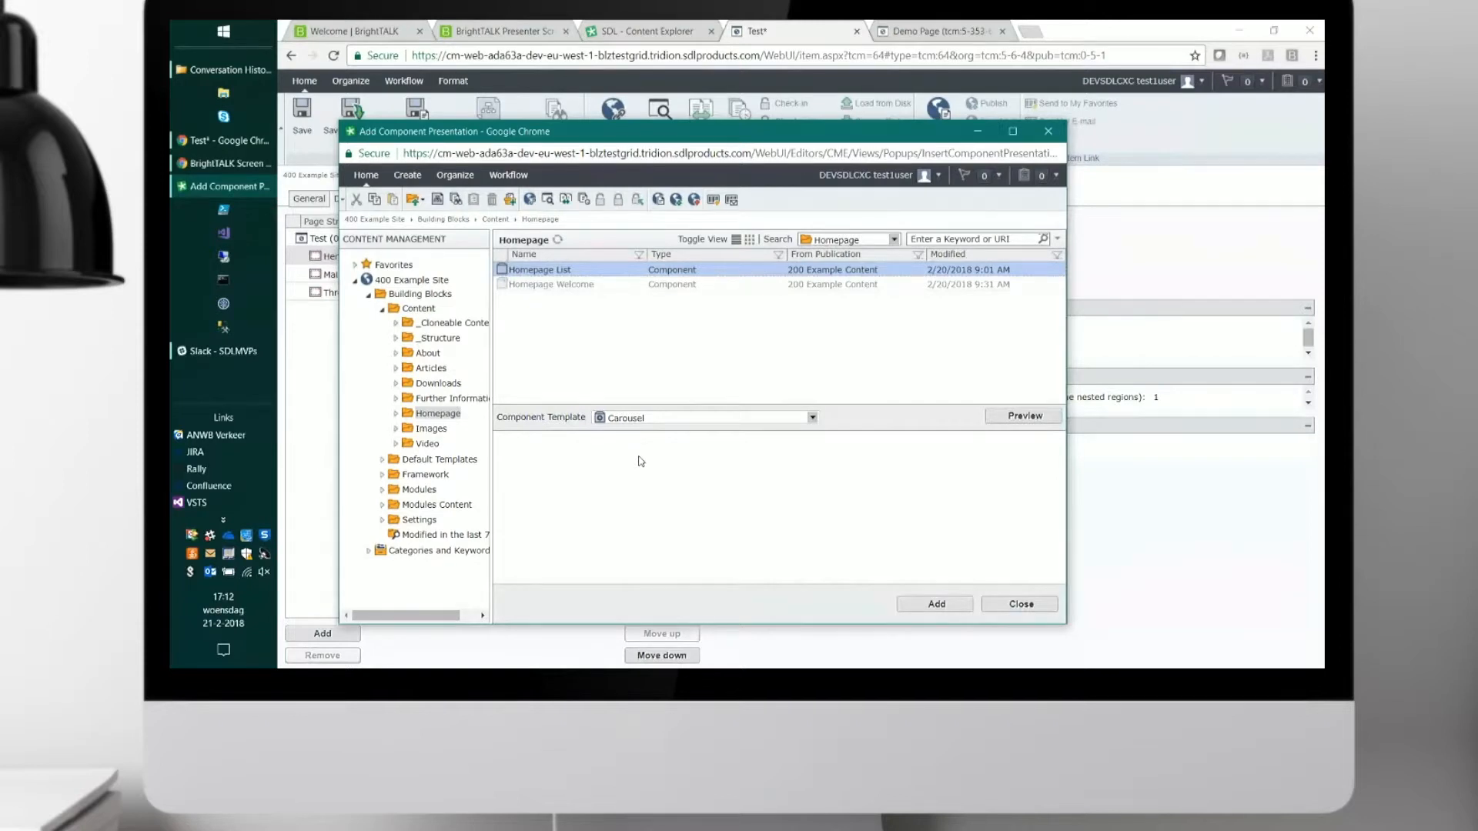
pyautogui.click(660, 419)
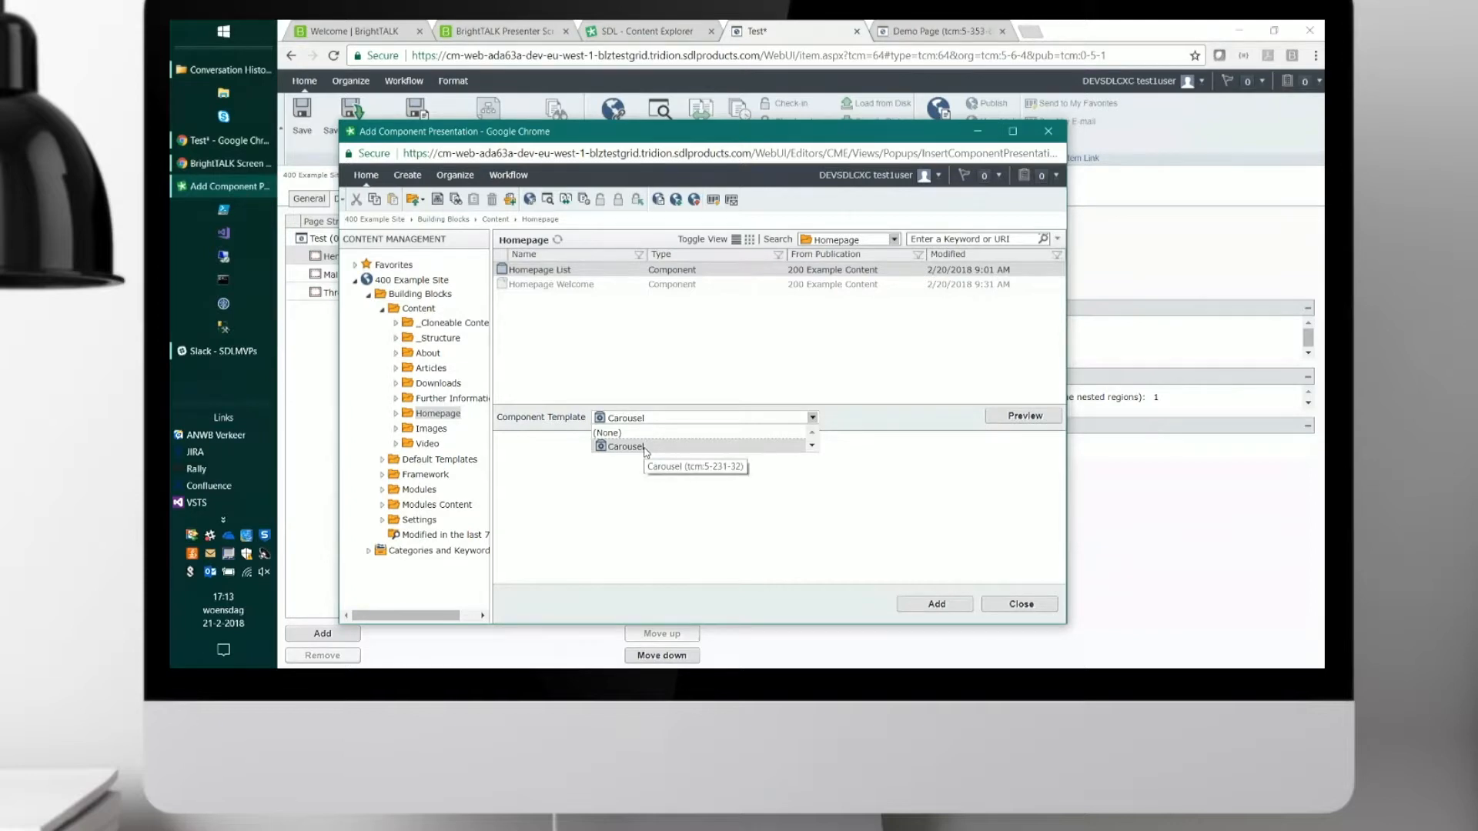
pyautogui.click(646, 448)
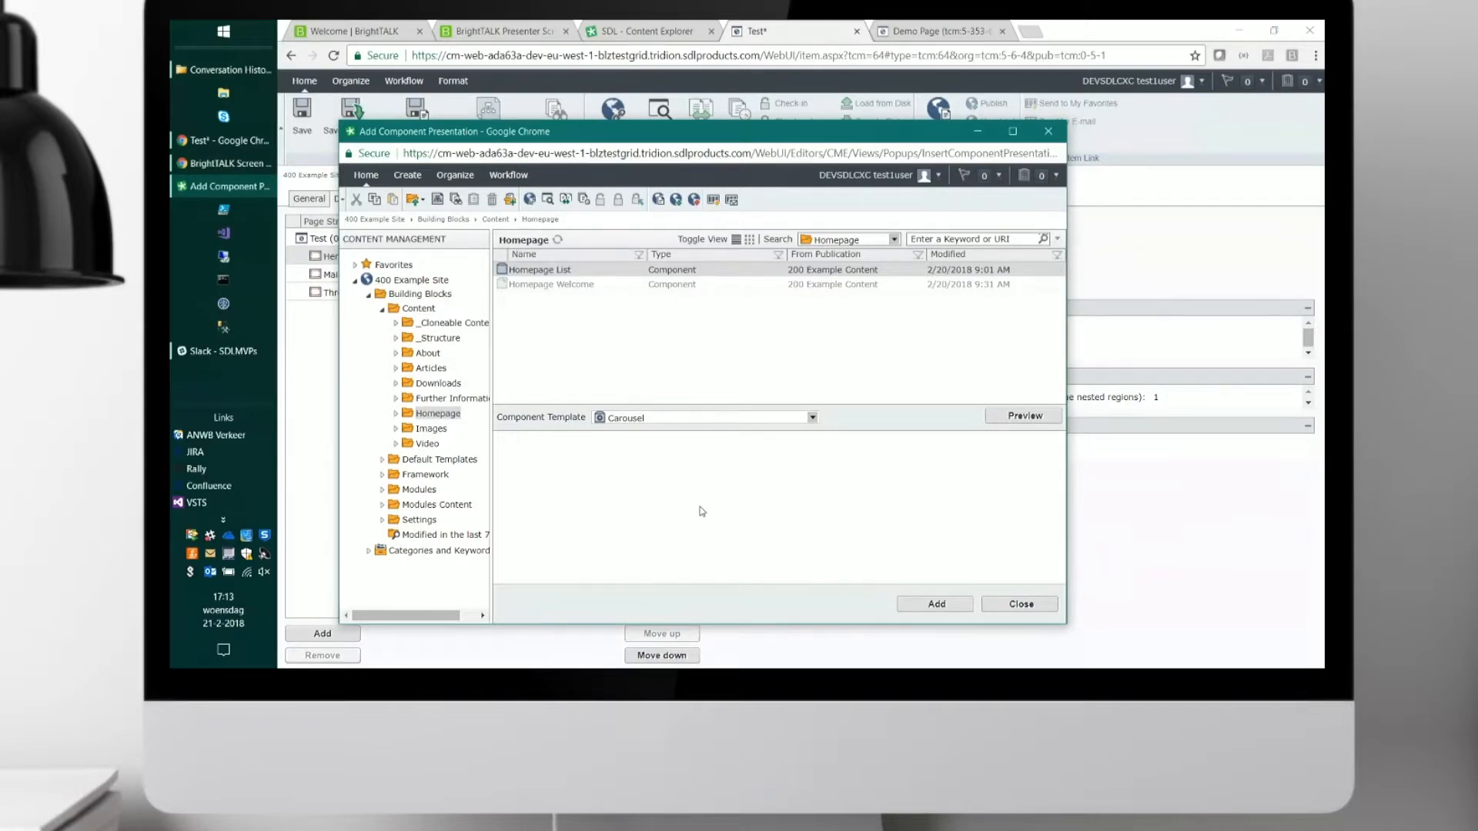
pyautogui.click(935, 604)
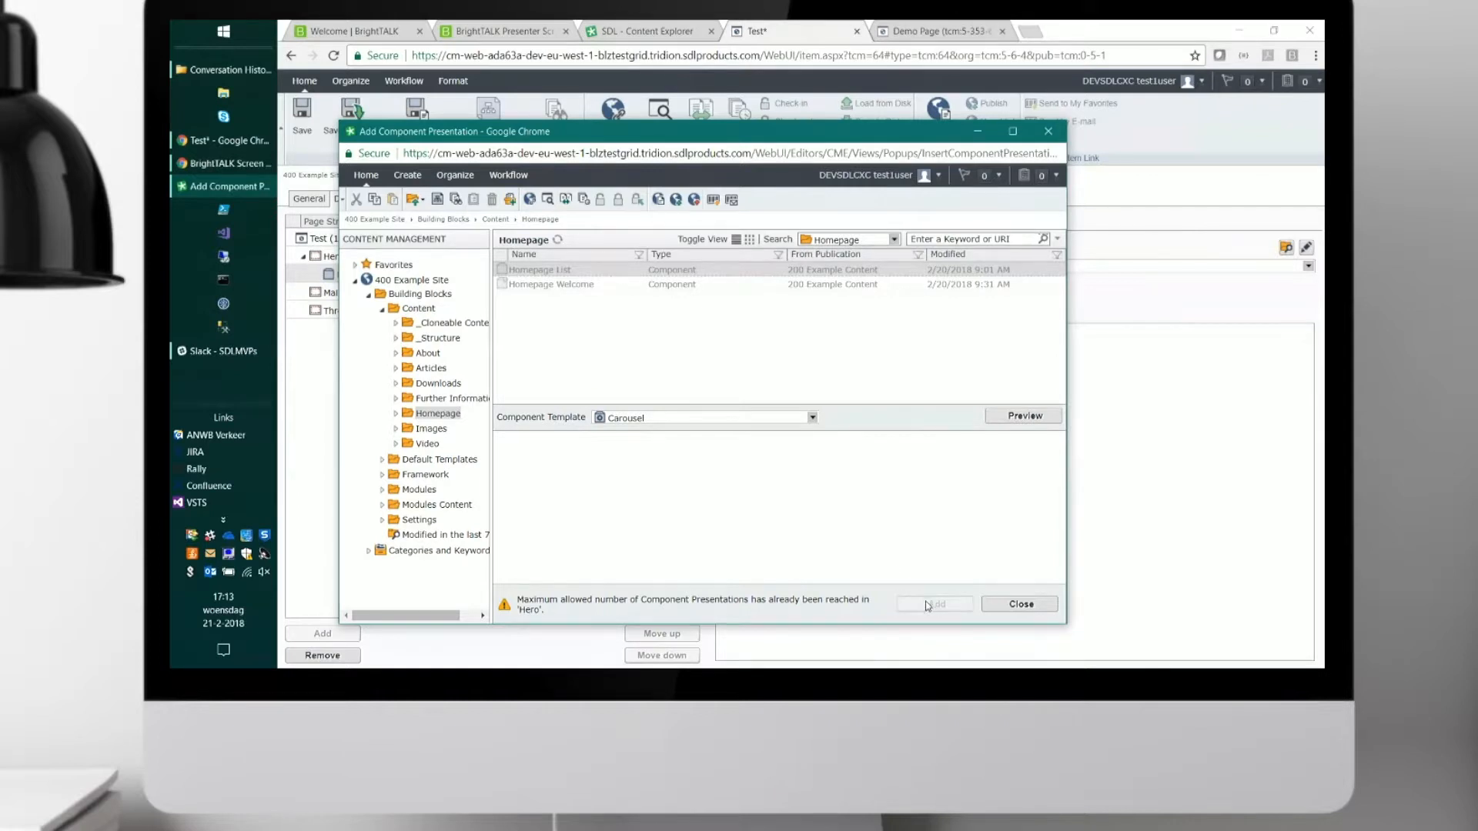
pyautogui.click(1009, 605)
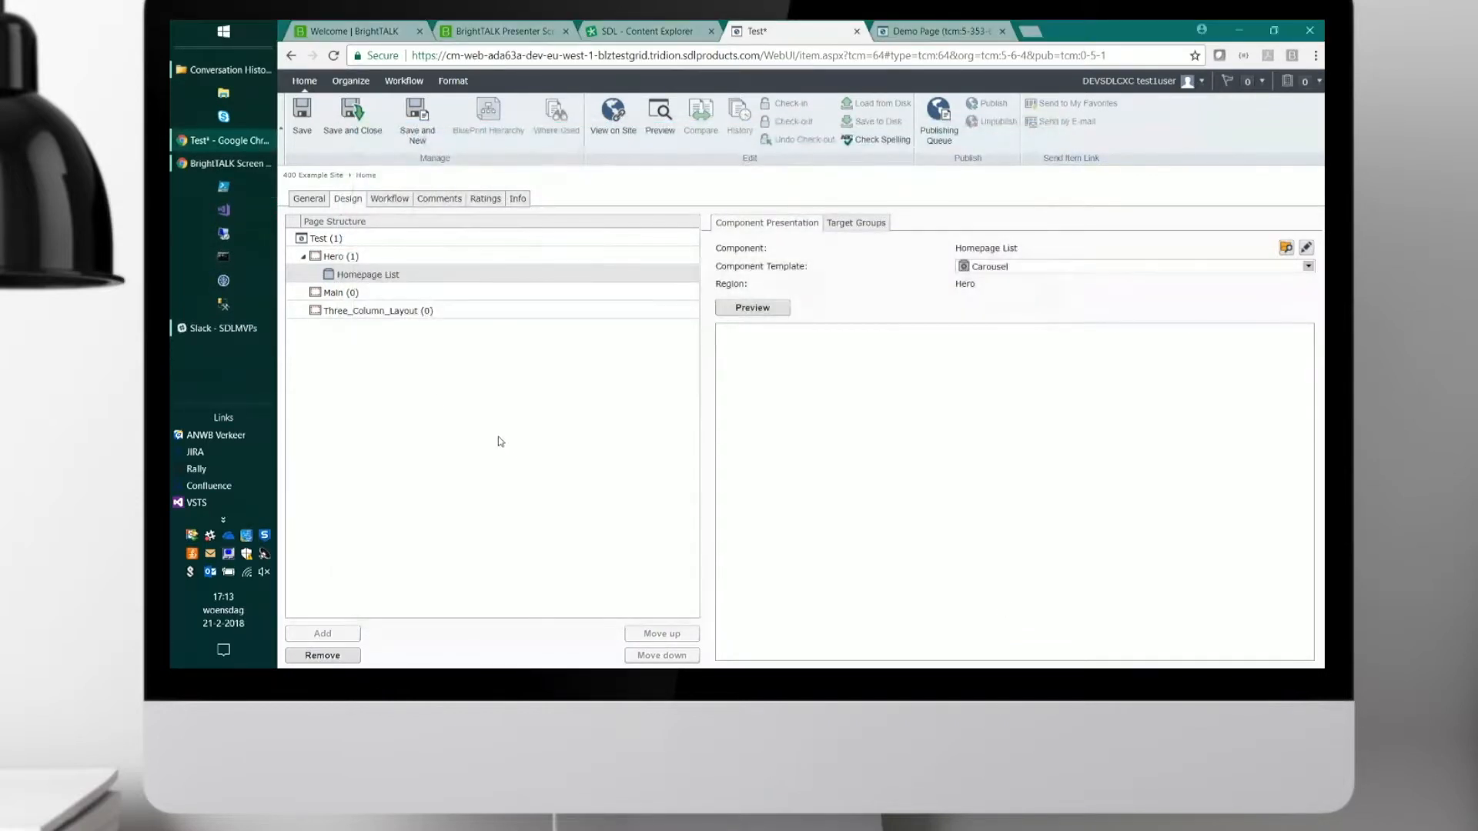
# Add the Homepage Welcome component to the Main region with the Article component template.
pyautogui.click(379, 294)
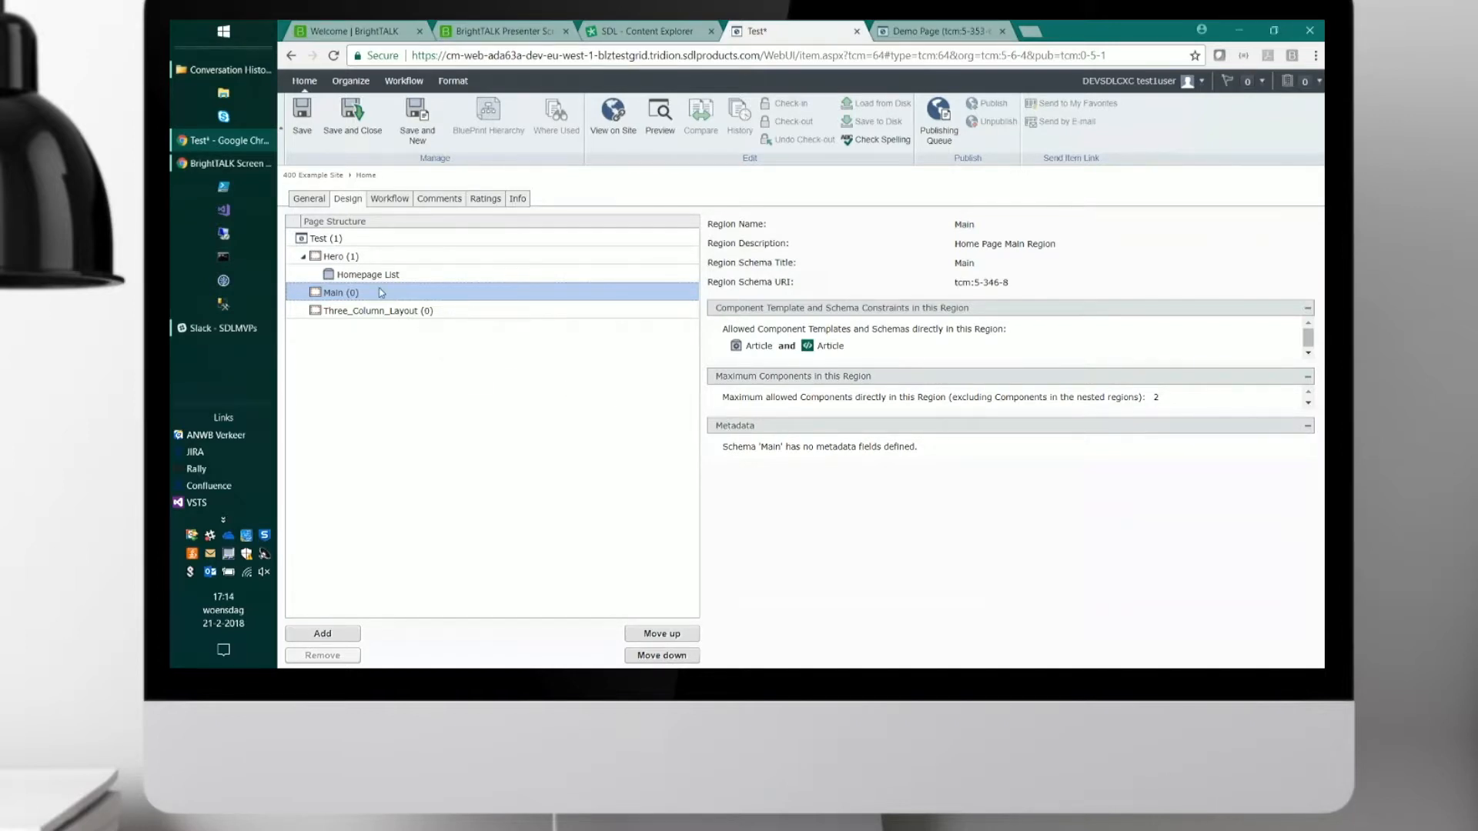
pyautogui.click(323, 634)
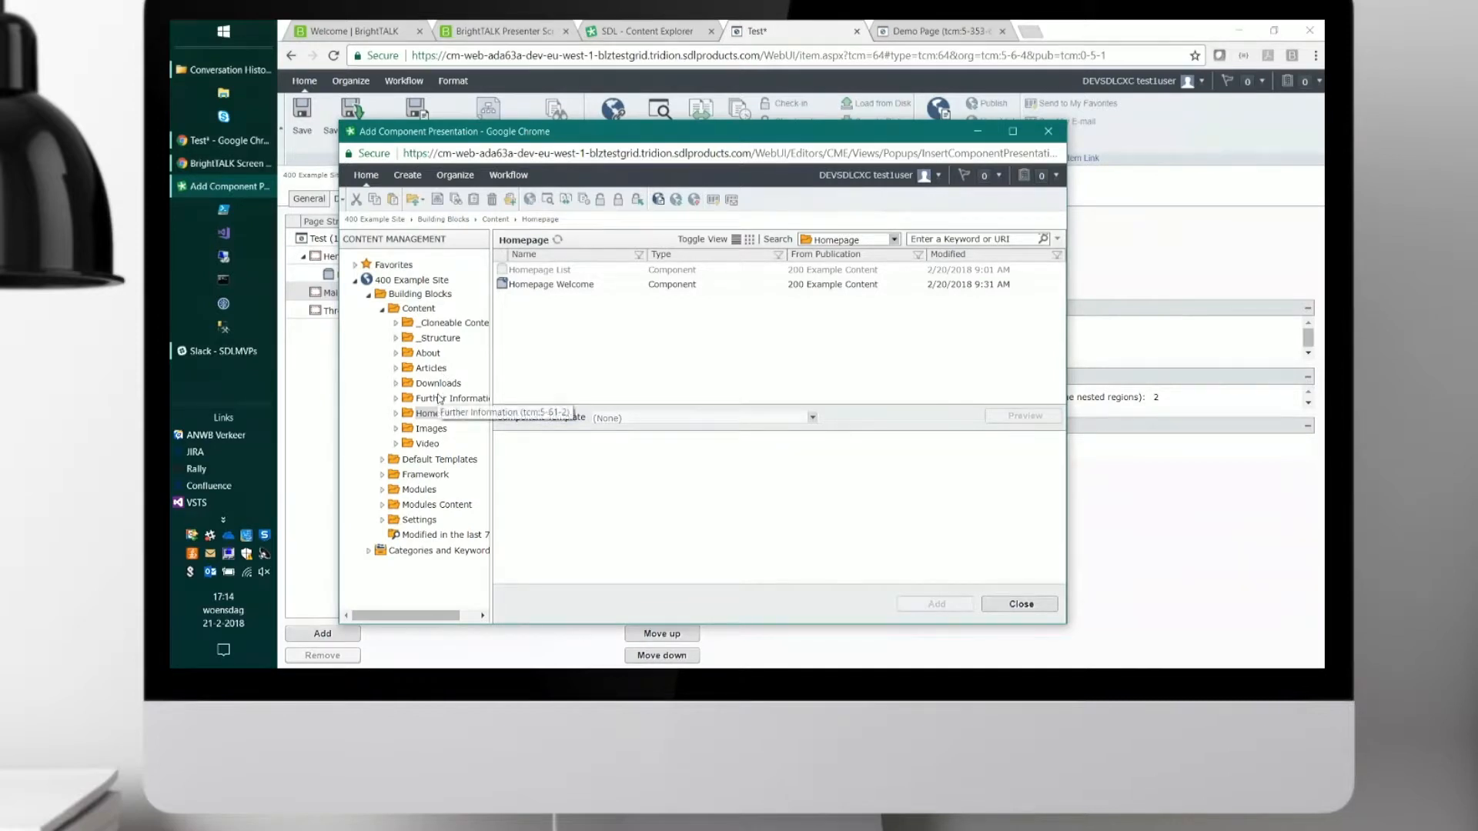
pyautogui.click(578, 286)
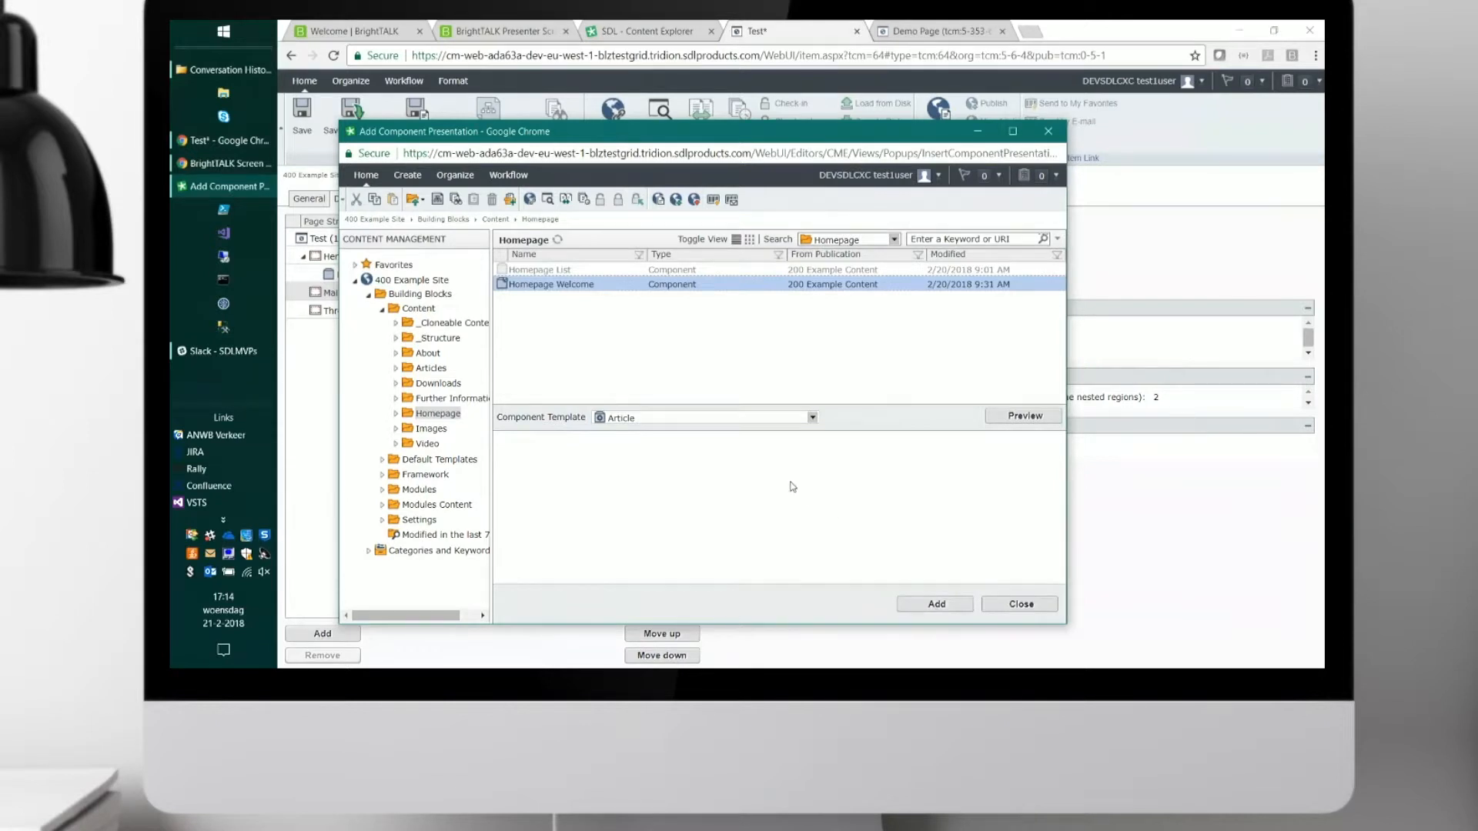
pyautogui.click(962, 607)
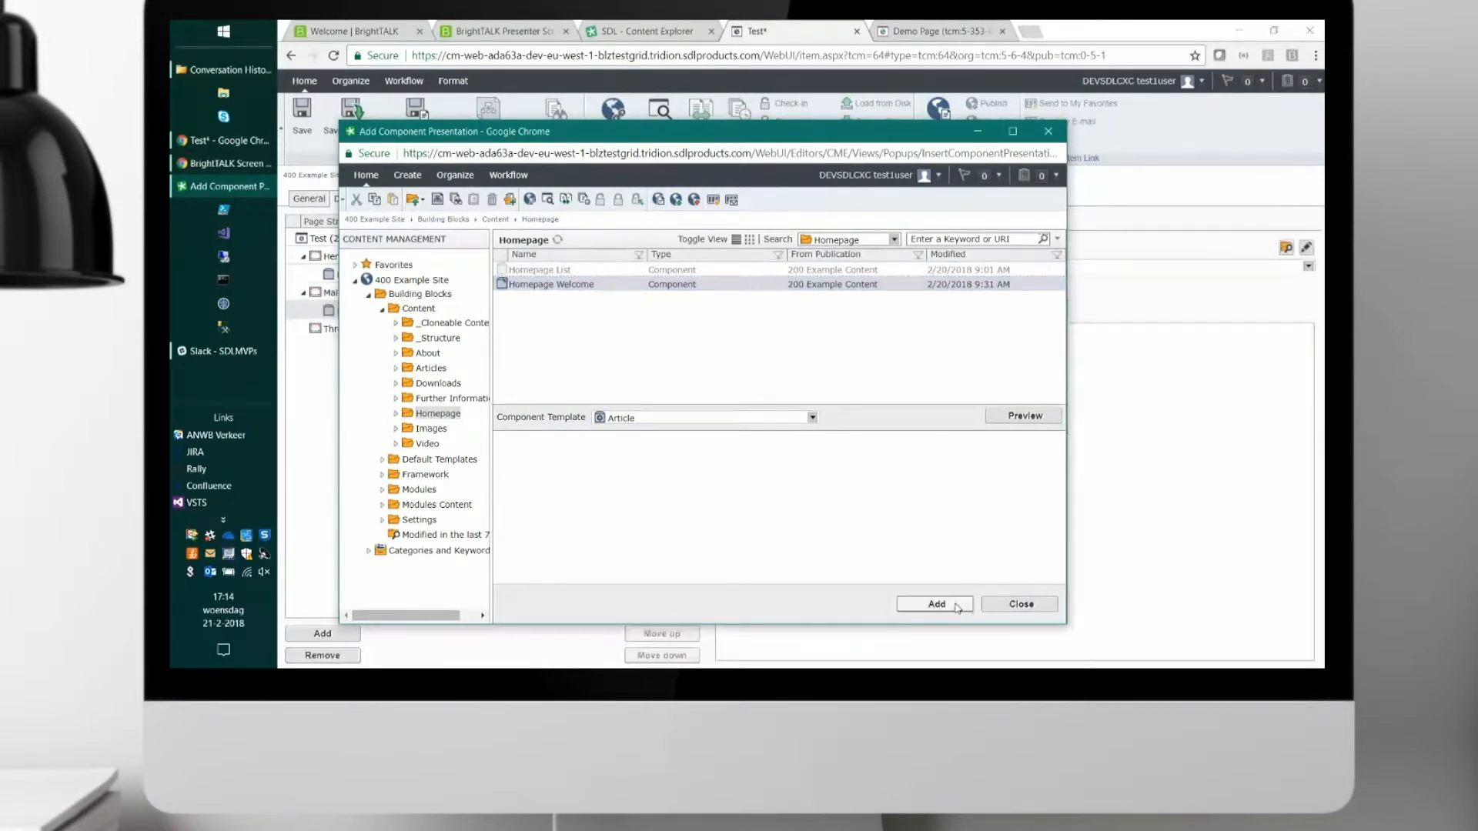
pyautogui.click(1010, 606)
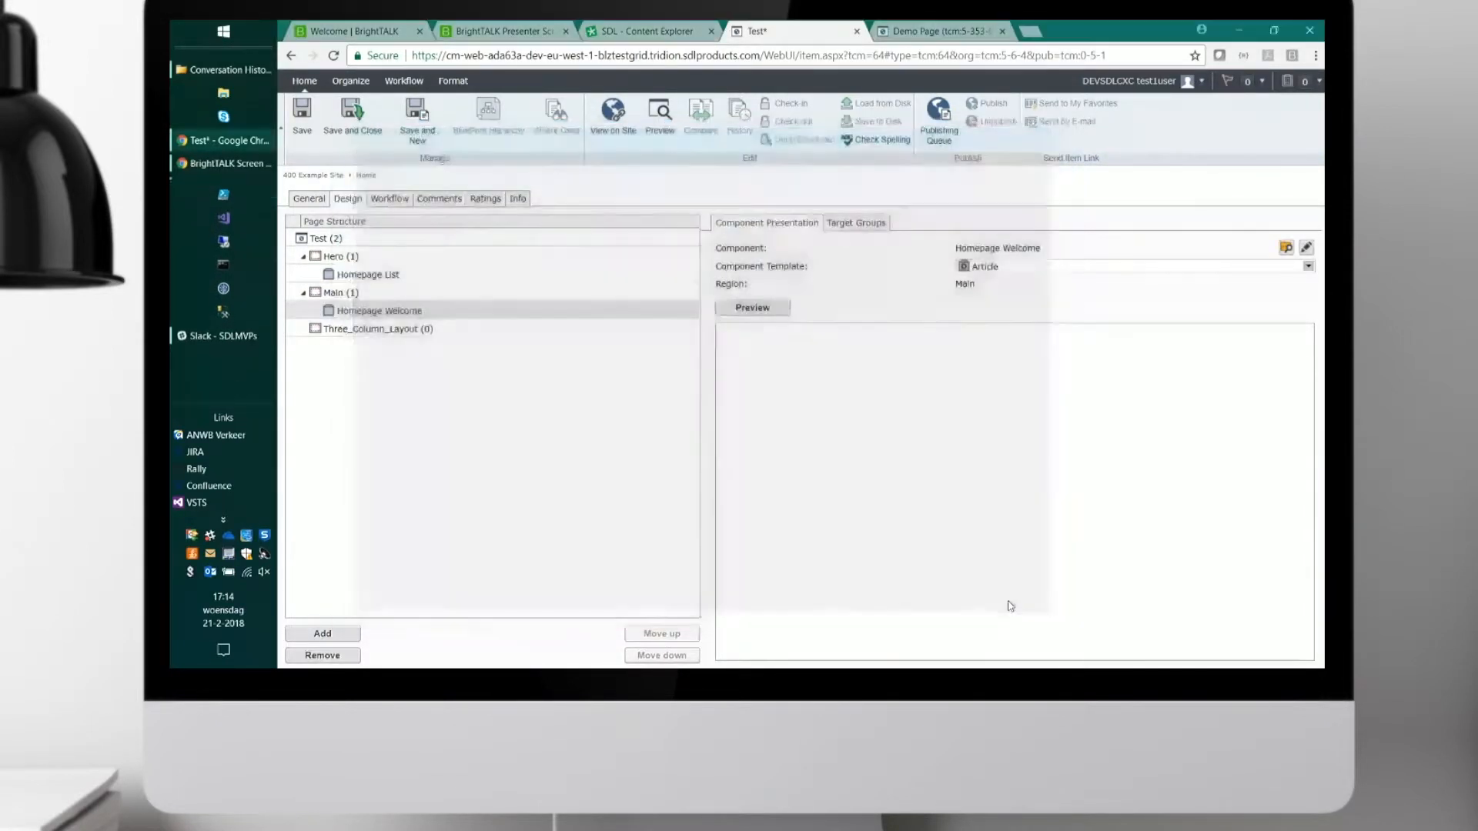
# Add the Head Office Location component from the About folder to the Three_Column_Layout region with the Teaser Map template.
pyautogui.click(372, 331)
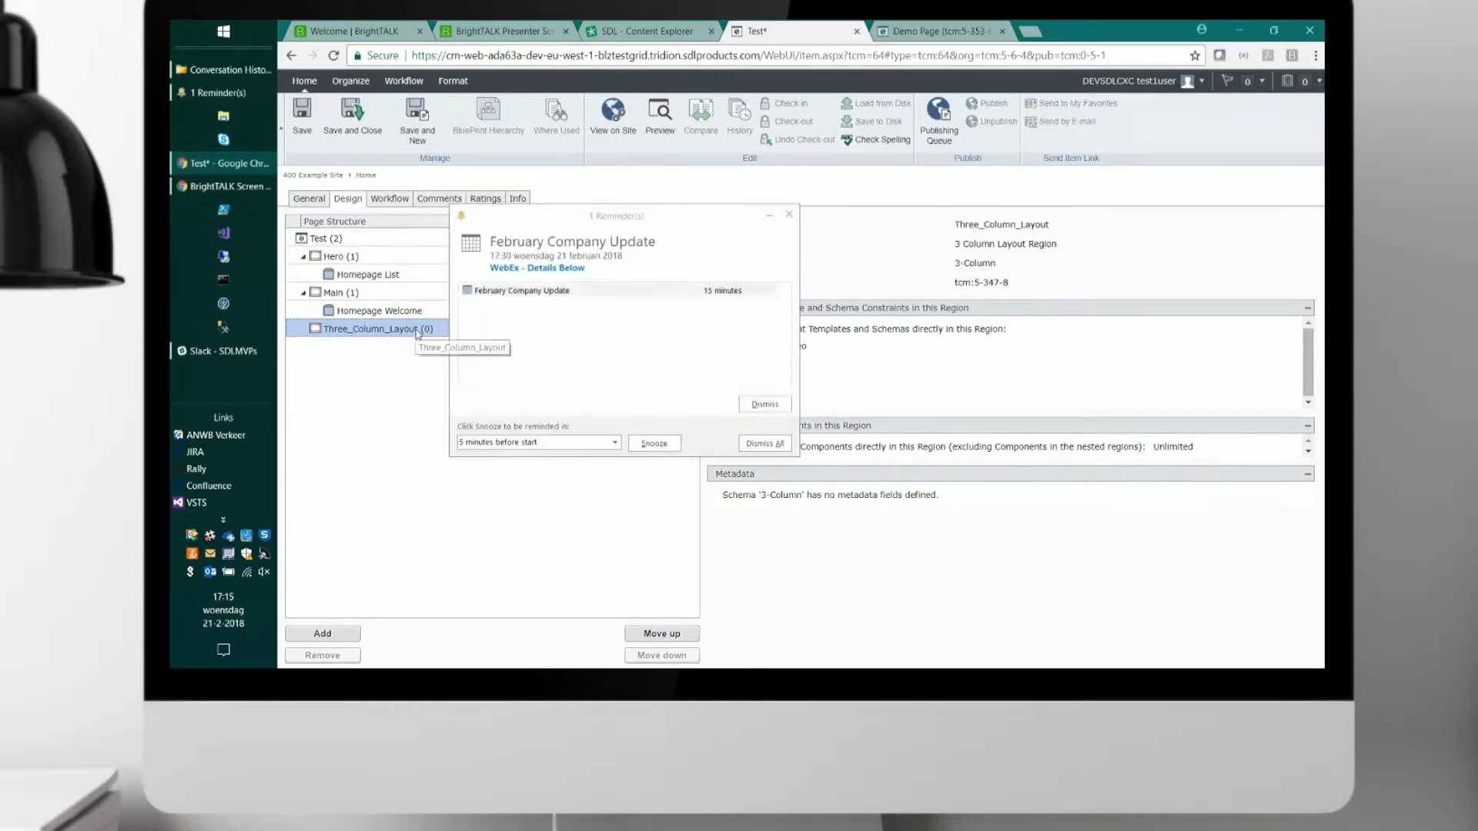
pyautogui.click(758, 404)
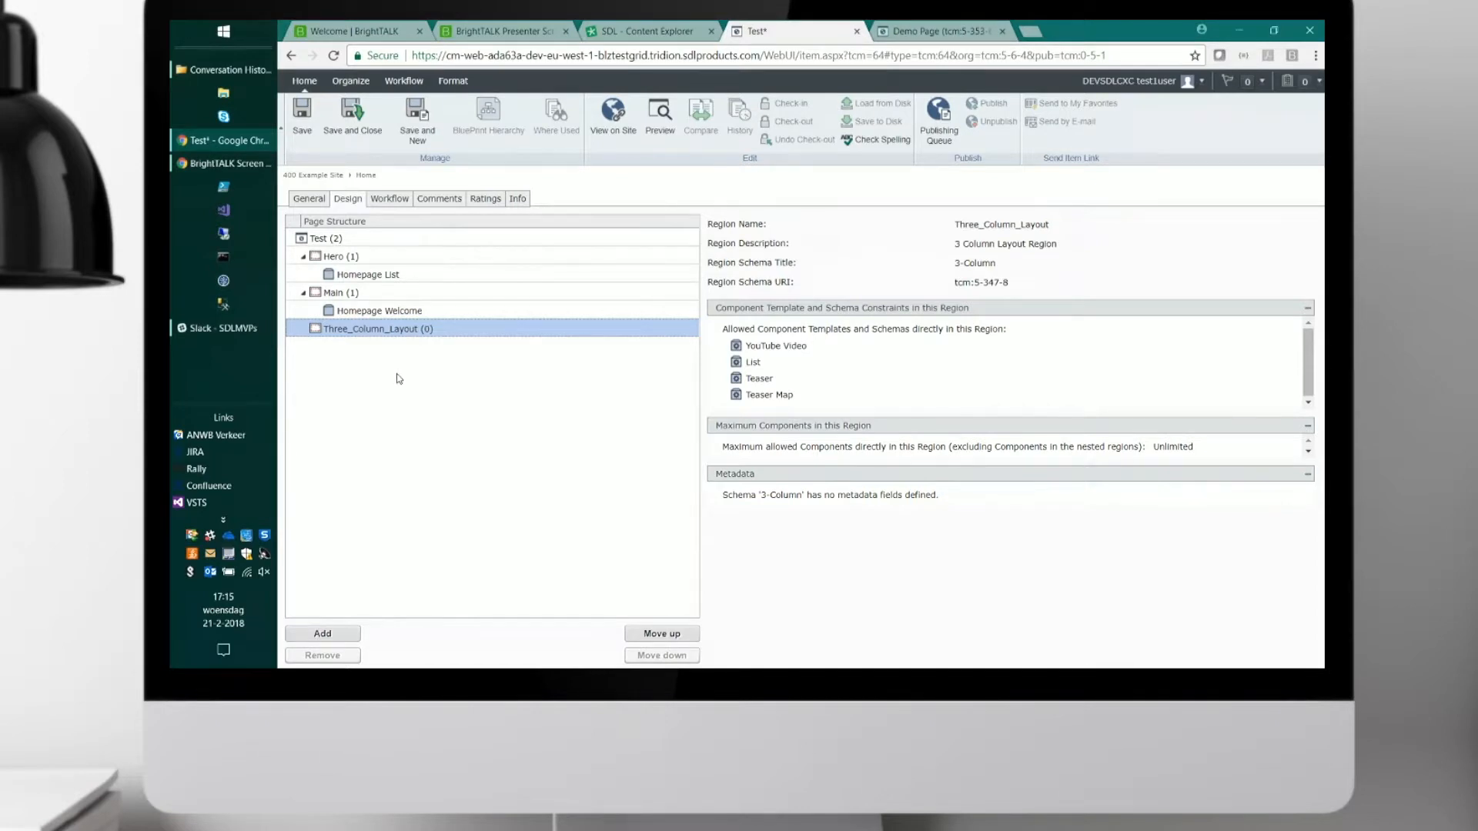
pyautogui.click(339, 634)
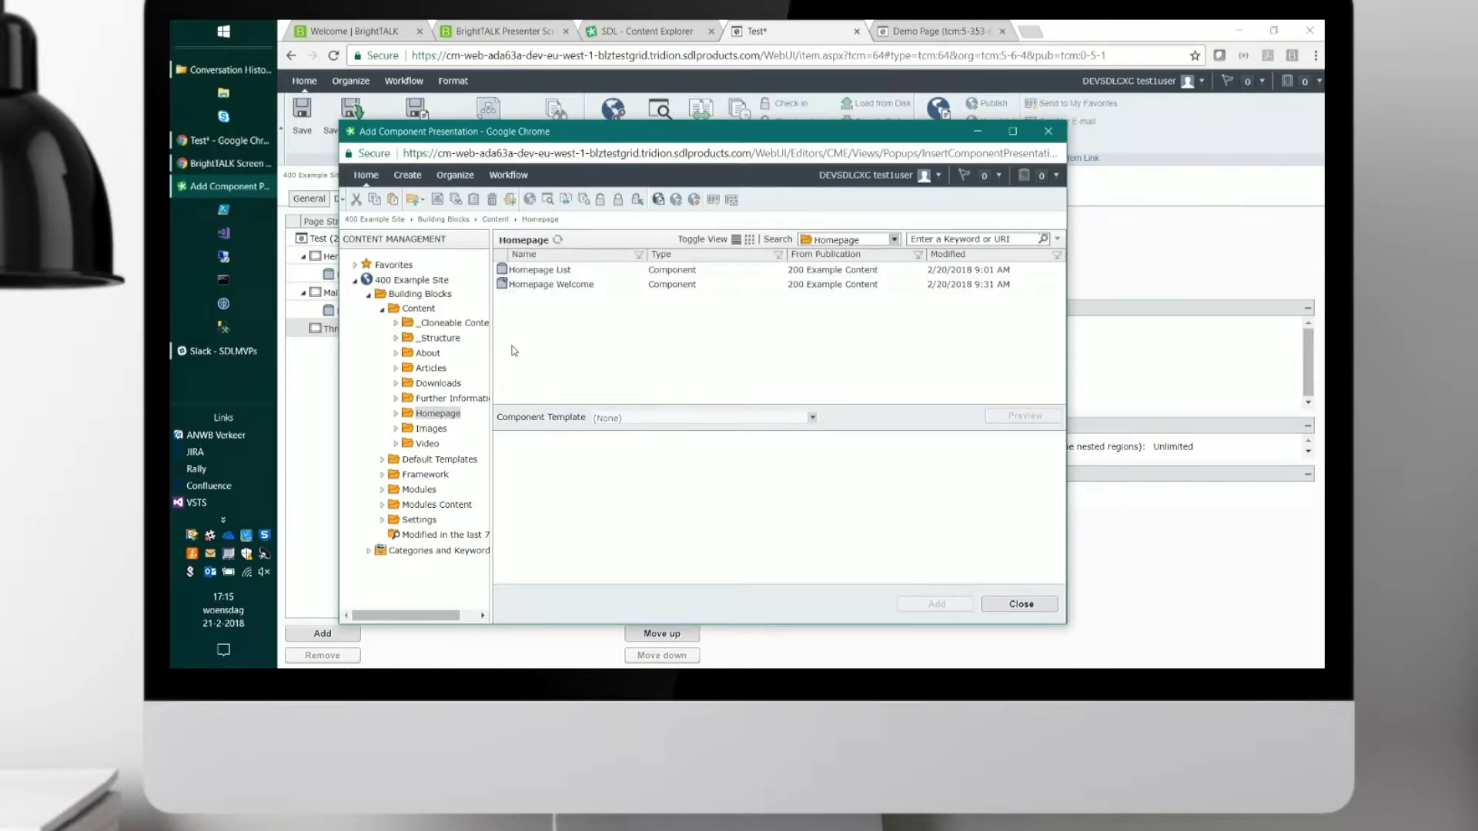
pyautogui.click(428, 354)
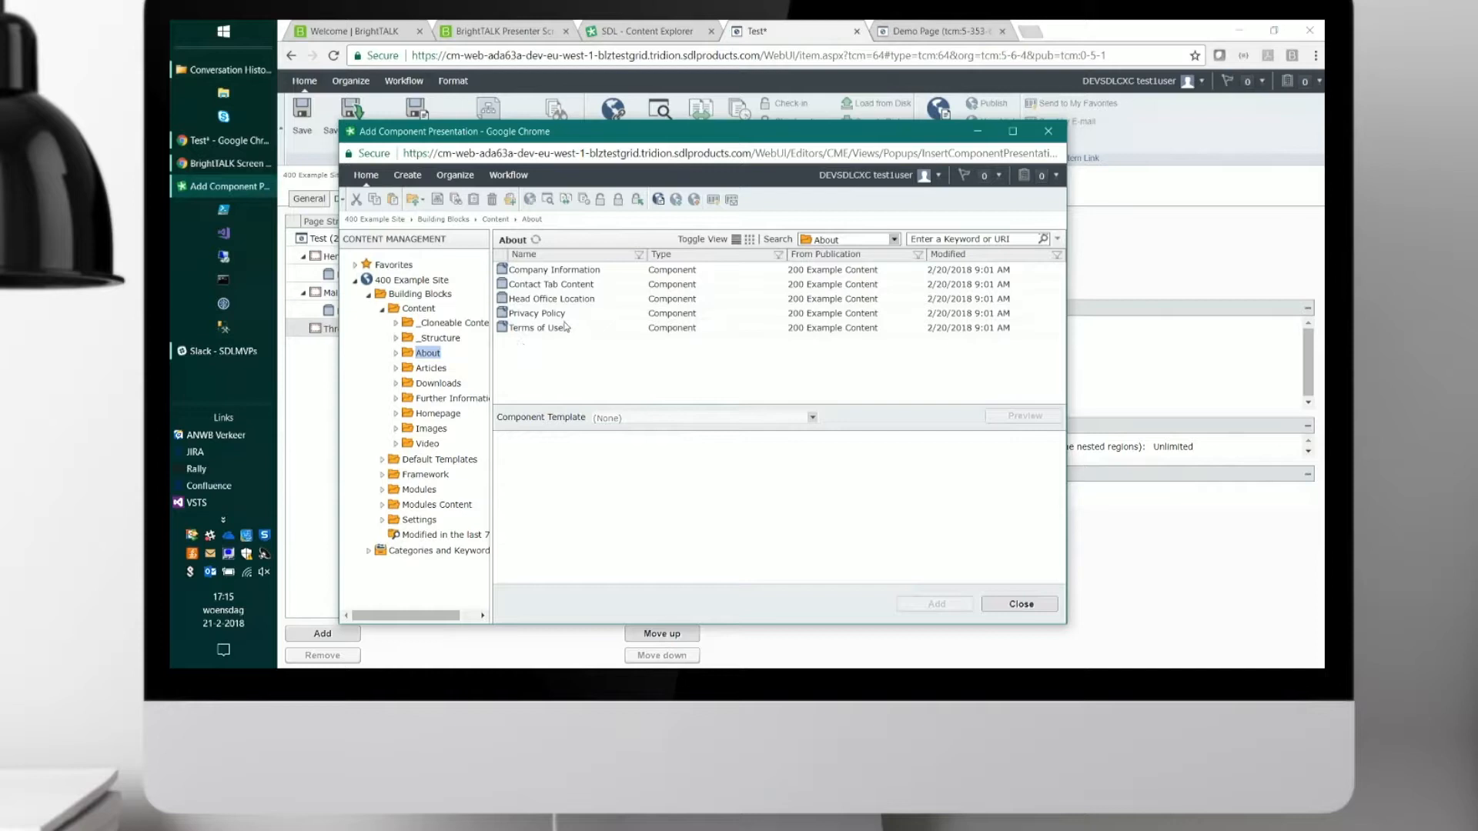
pyautogui.click(578, 301)
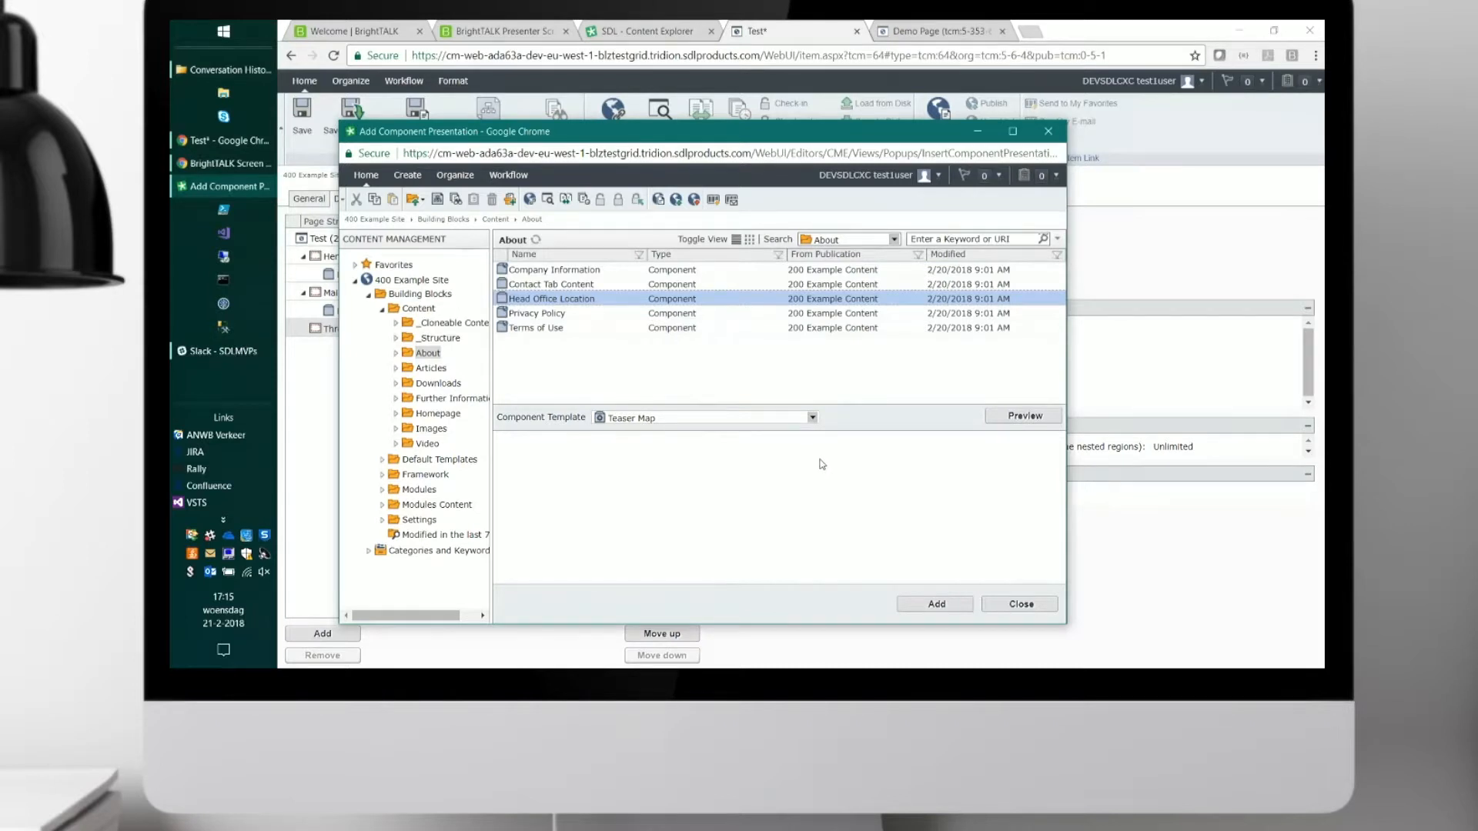
pyautogui.click(936, 604)
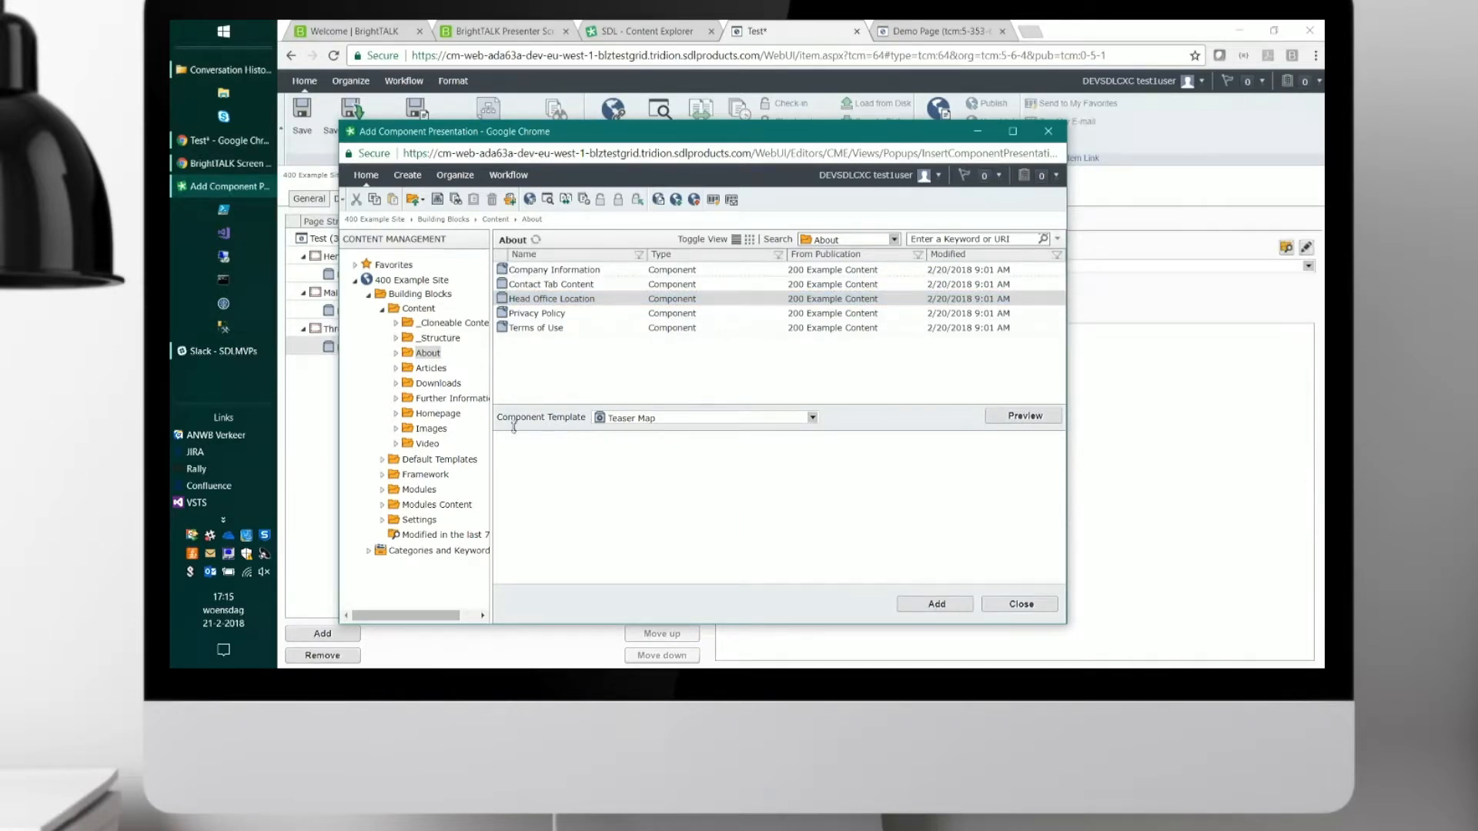
# Add the Latest News component from the Articles folder to the Three_Column_Layout region with the List component template.
pyautogui.click(430, 371)
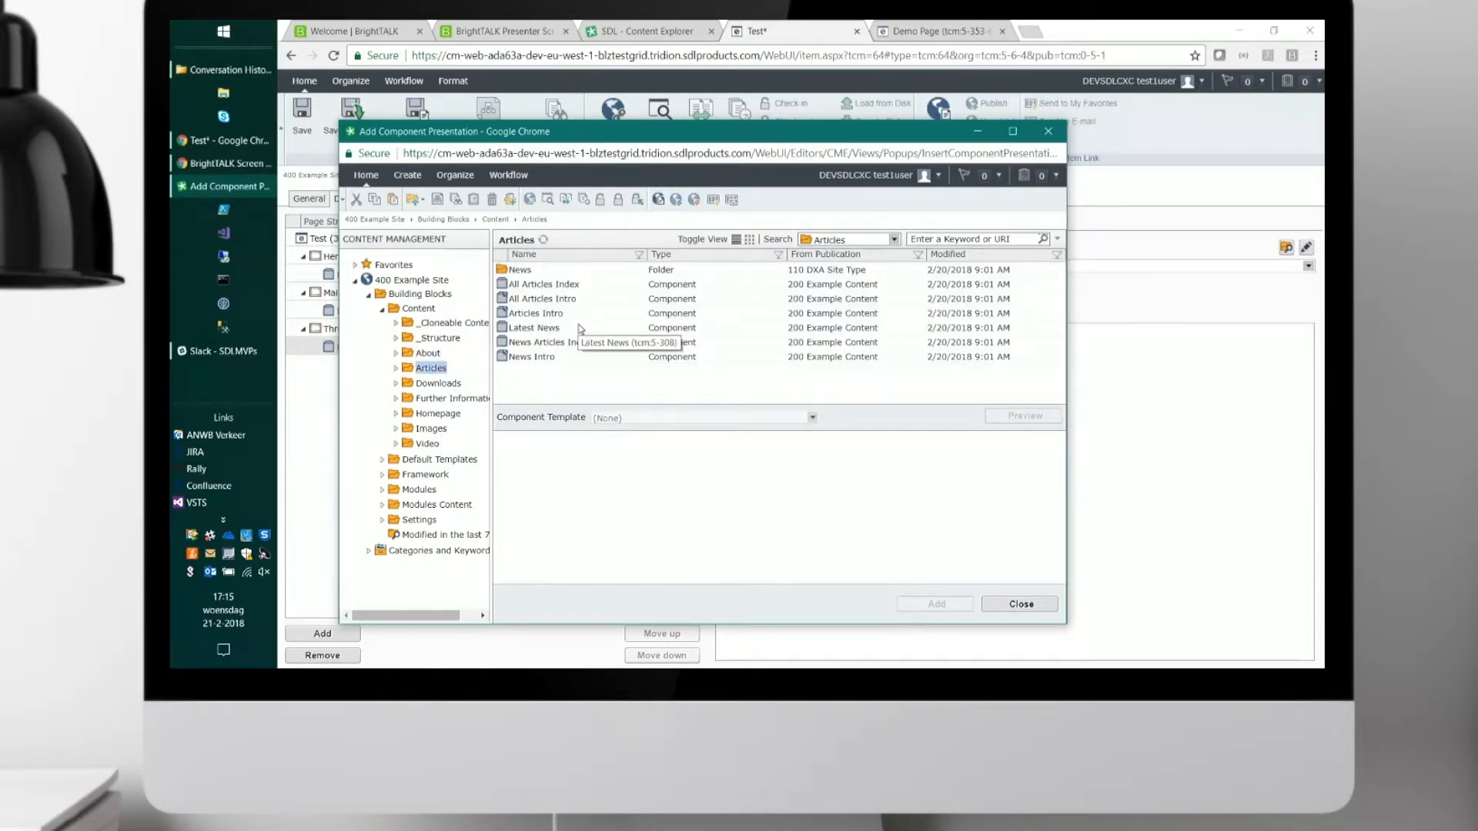
pyautogui.click(557, 331)
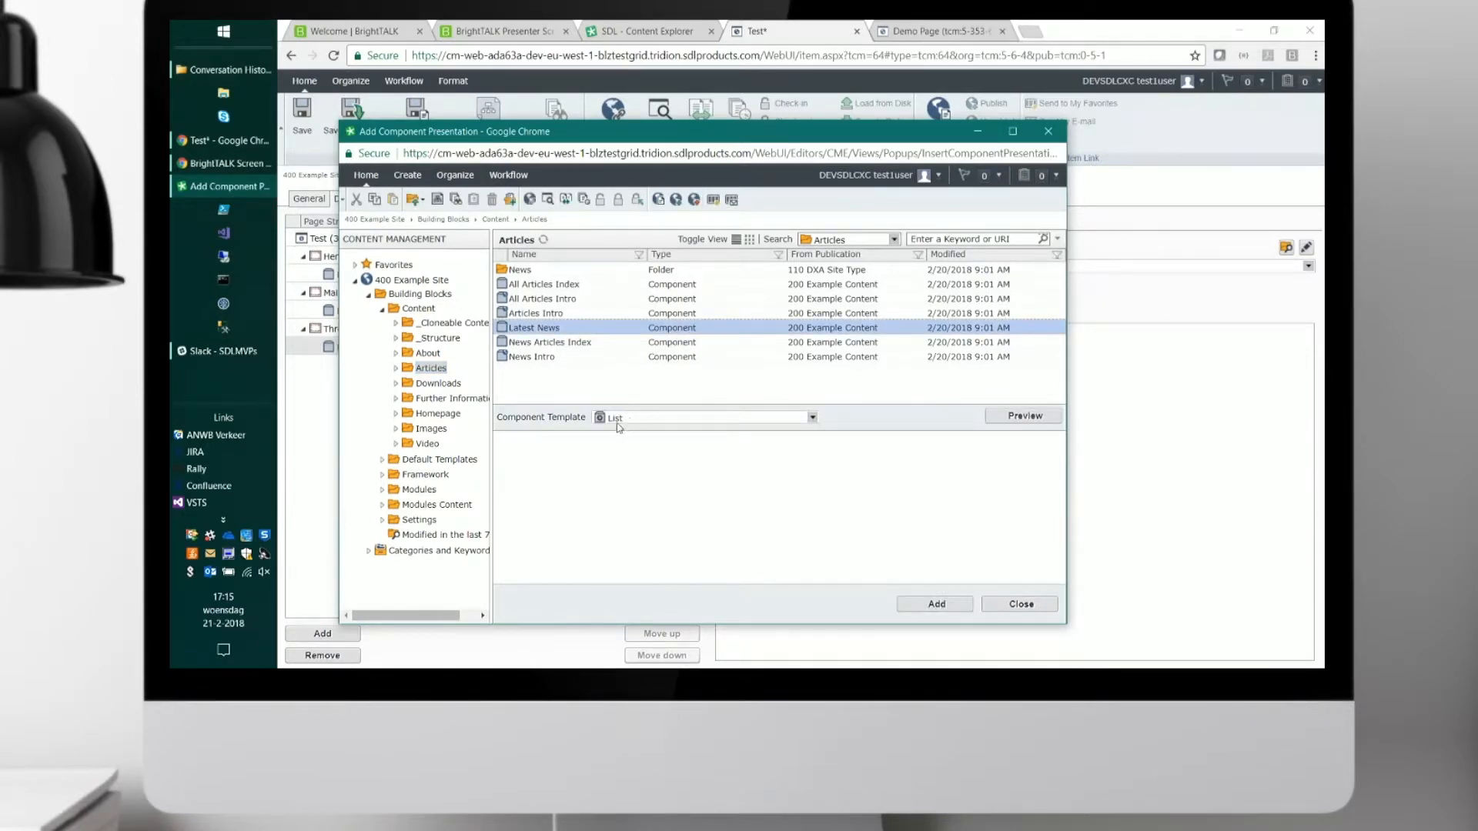
pyautogui.click(926, 608)
# Add the Company News Media Manager Video component from the Video folder to the Three_Column_Layout region with the YouTube Video template and finish adding.
pyautogui.click(422, 445)
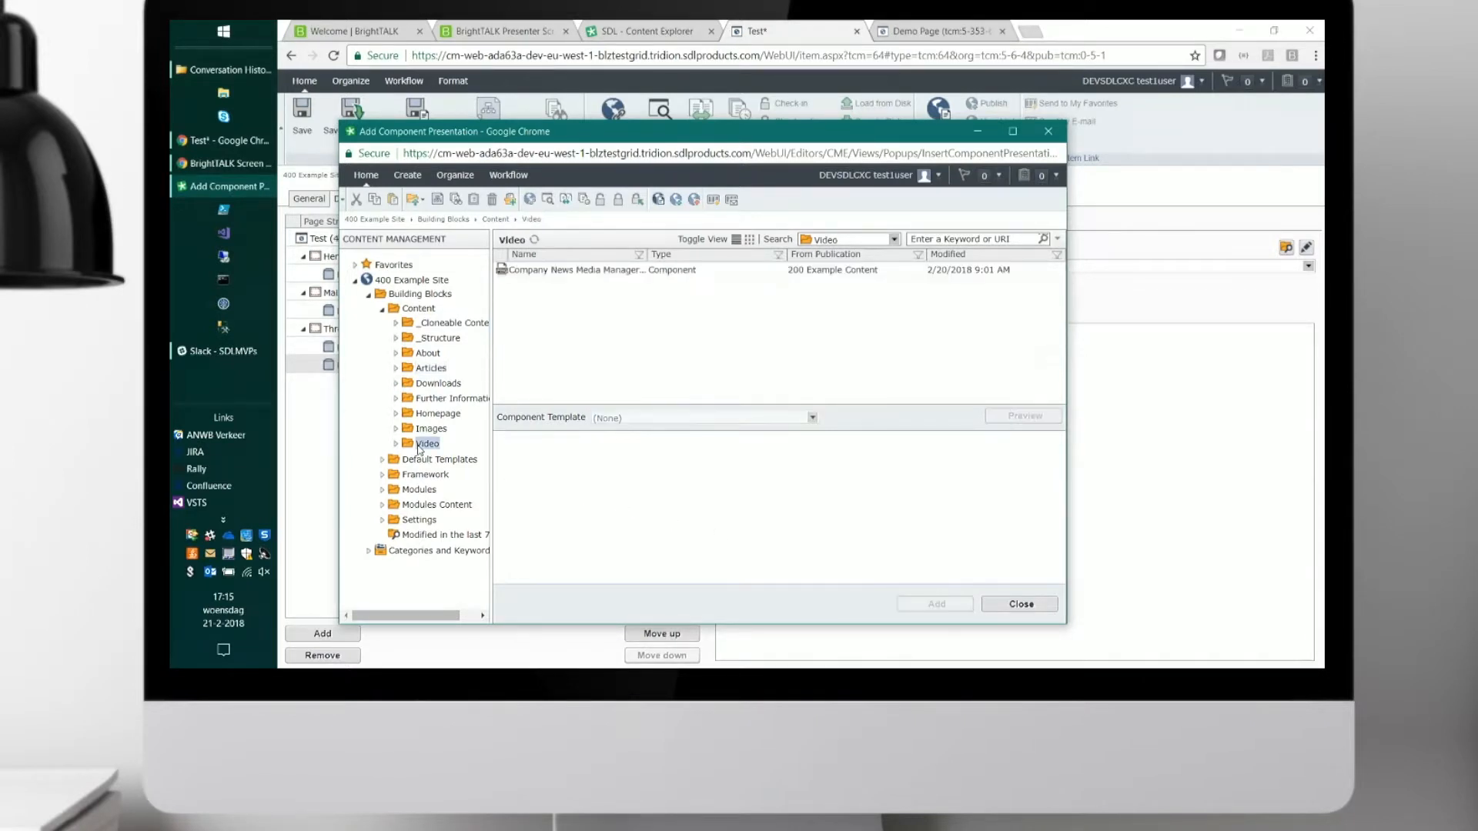
pyautogui.click(556, 271)
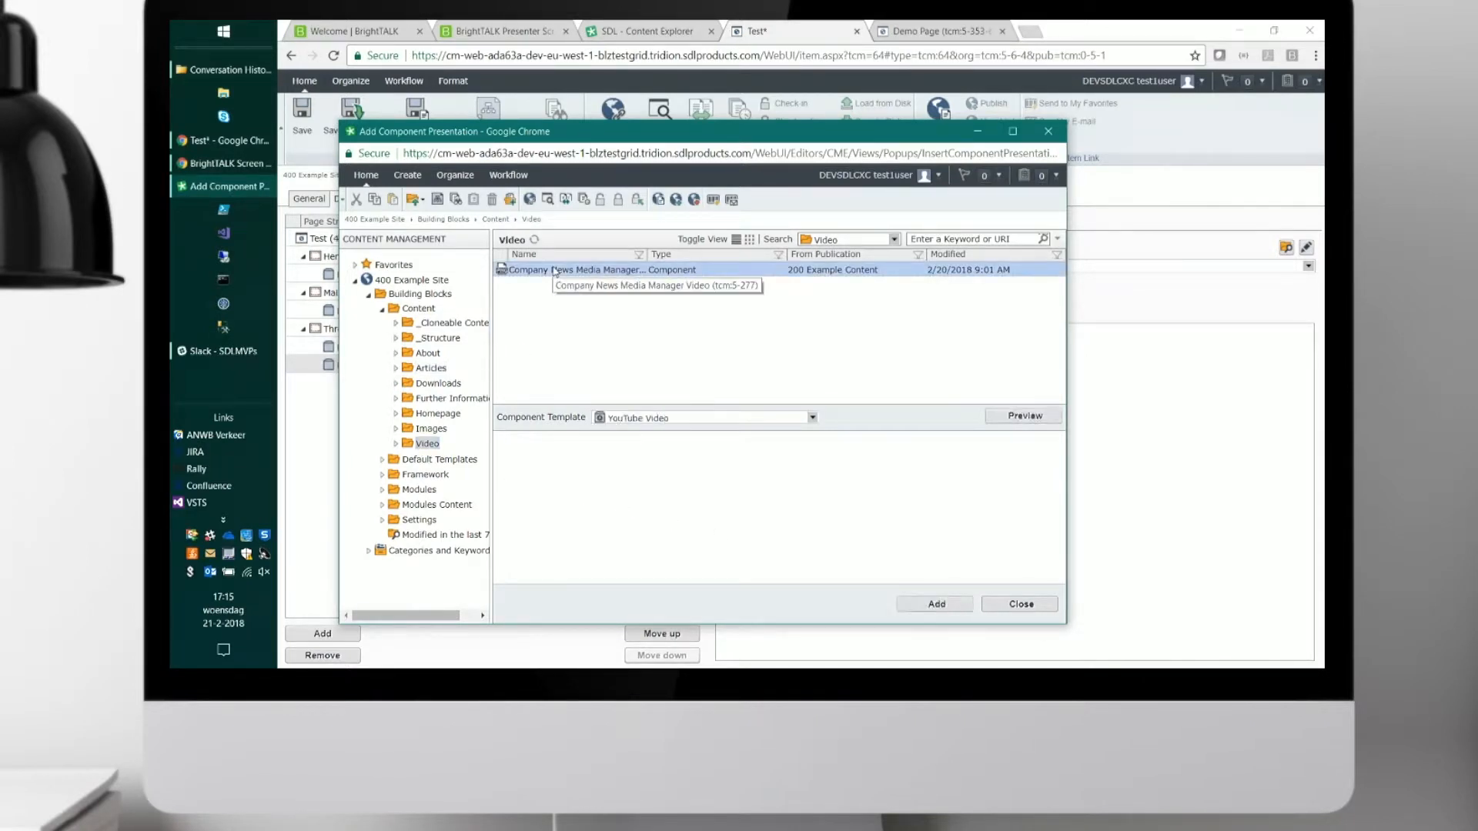
pyautogui.click(938, 601)
pyautogui.click(1007, 607)
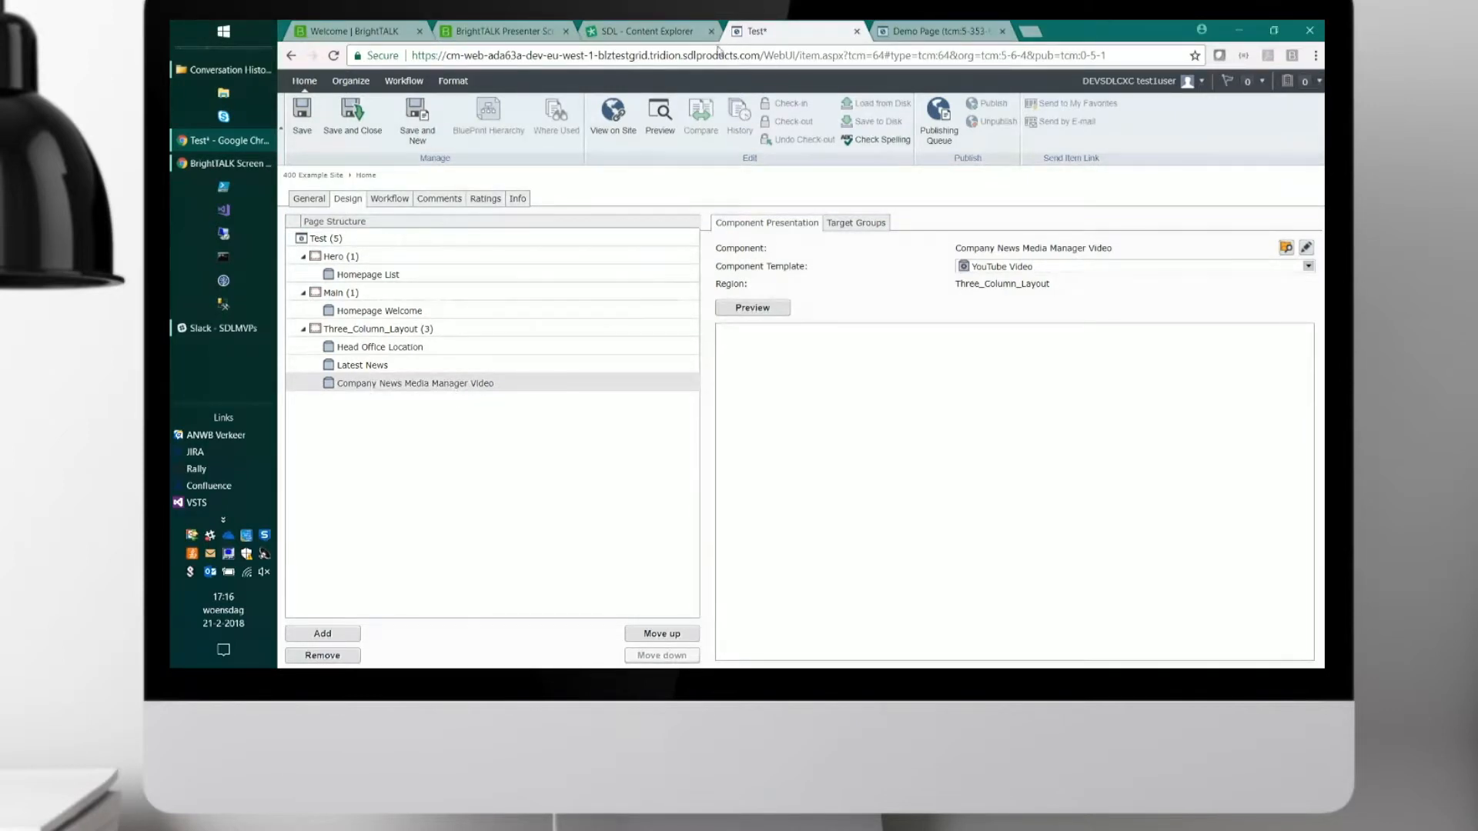
# View the existing Demo Page on the DXA Staging site and examine its carousel, welcome article and three-column content.
pyautogui.click(663, 32)
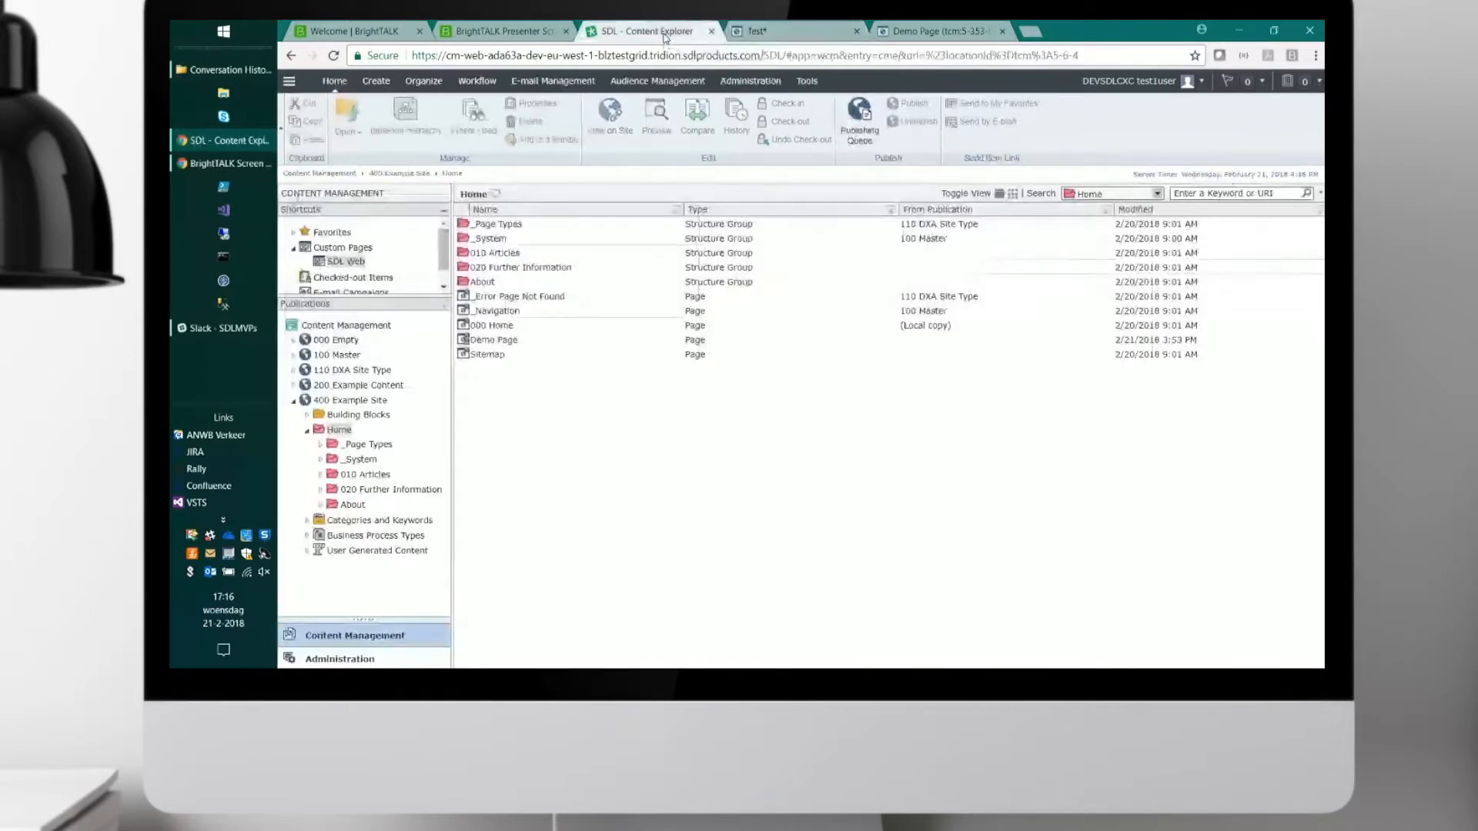
pyautogui.click(500, 341)
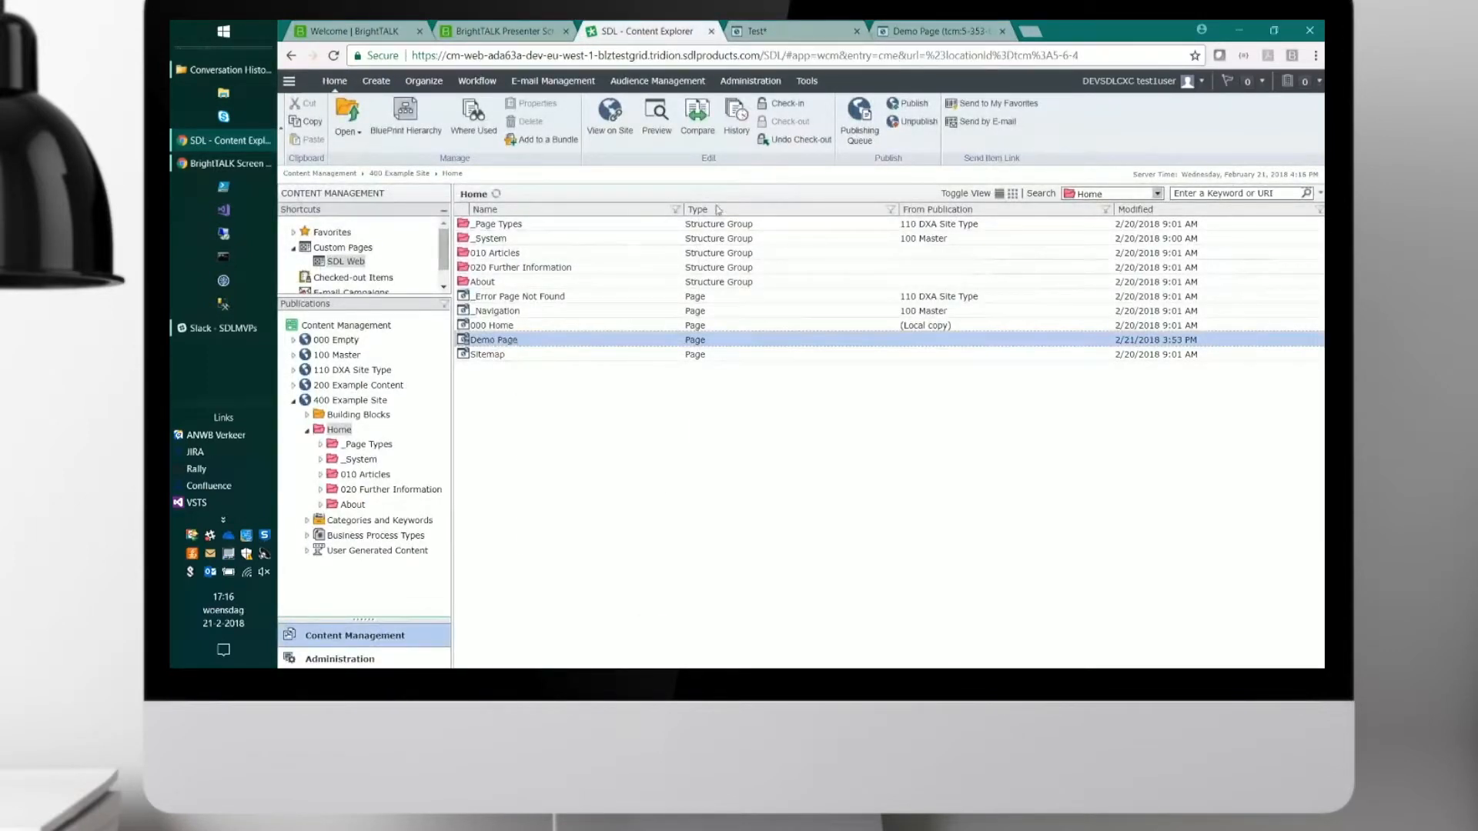
pyautogui.click(893, 35)
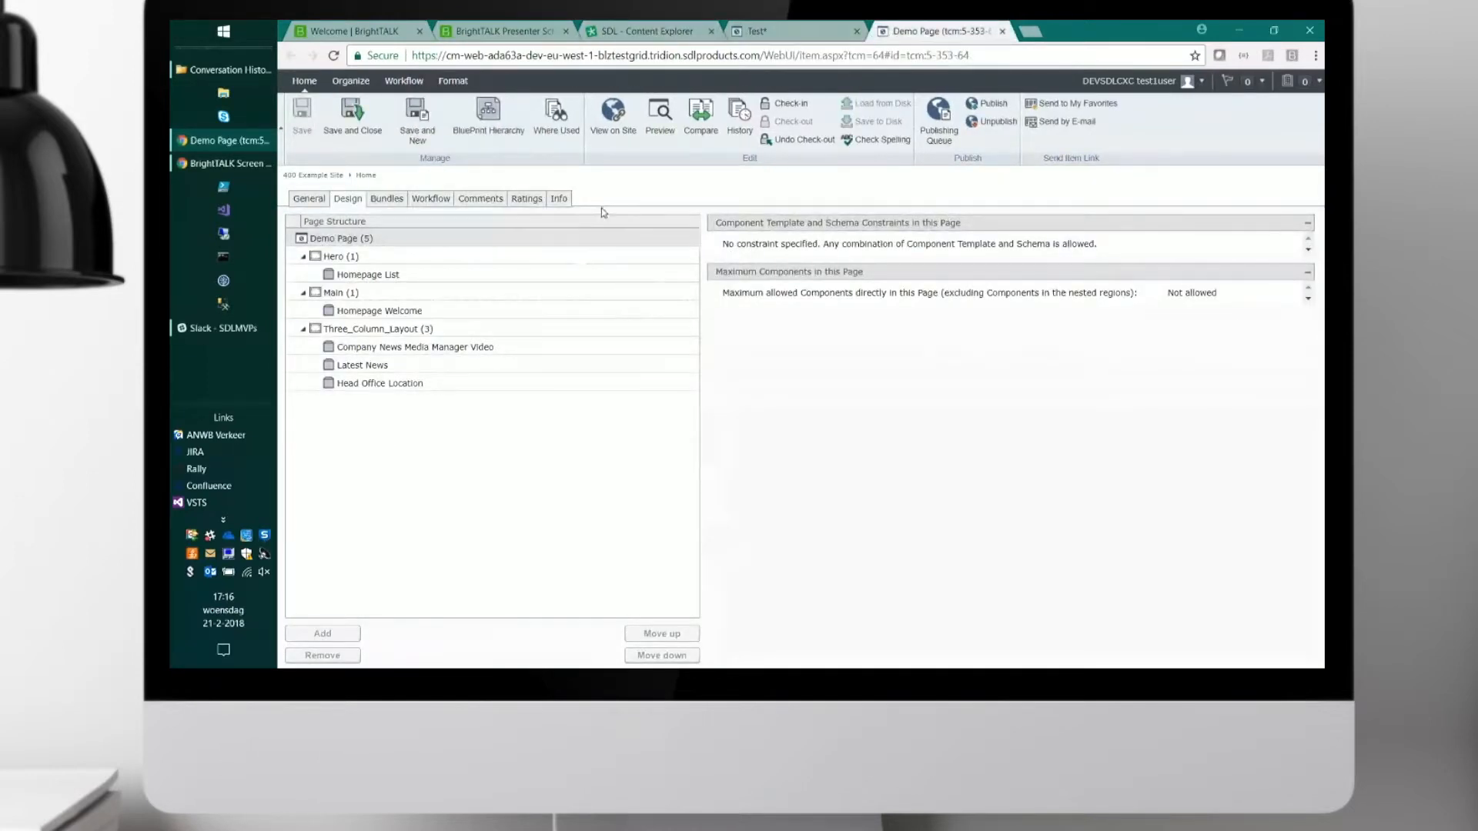
pyautogui.click(620, 132)
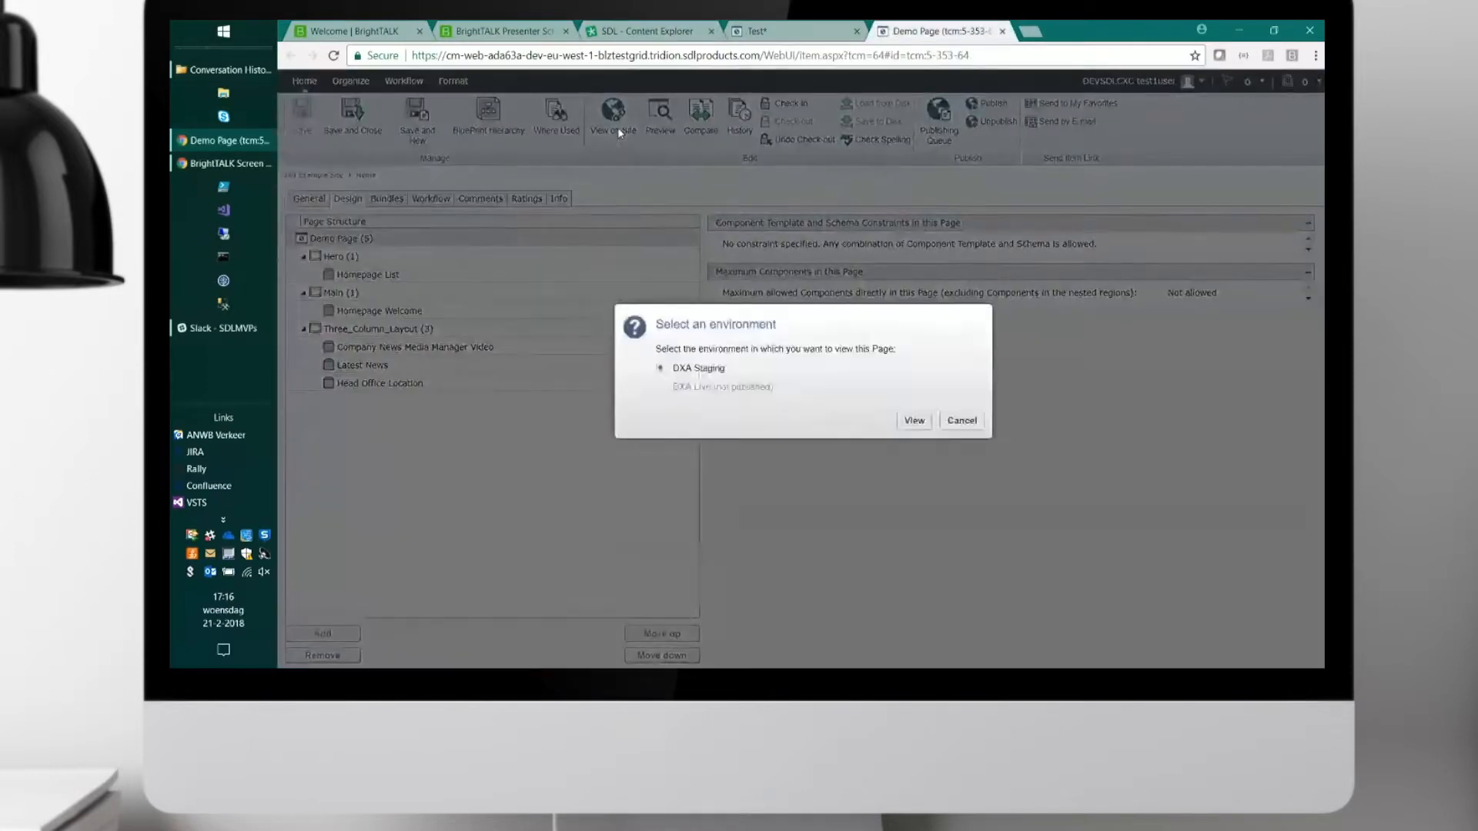
pyautogui.click(914, 421)
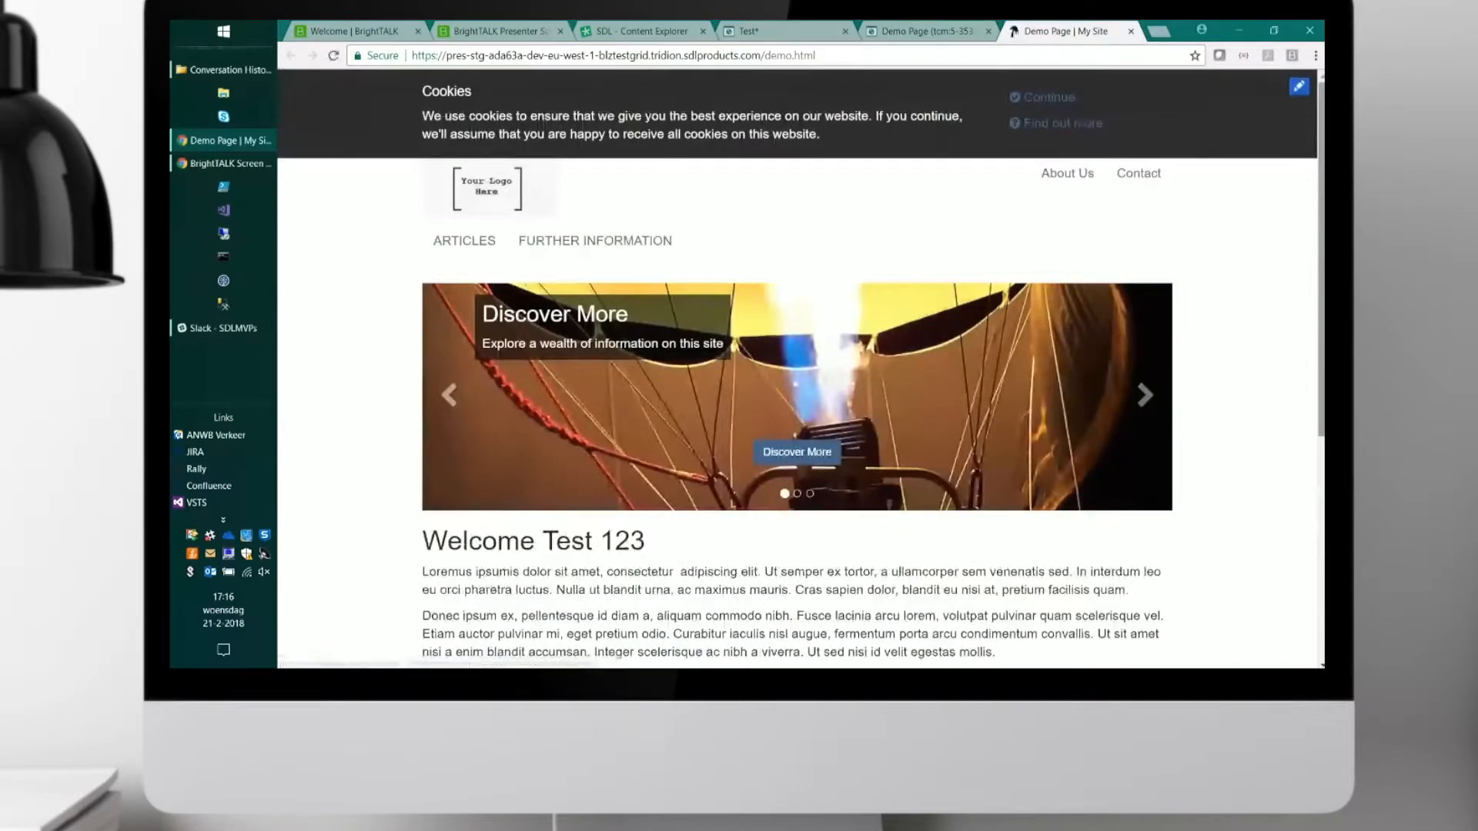
pyautogui.moveTo(1319, 271); pyautogui.dragTo(1319, 393)
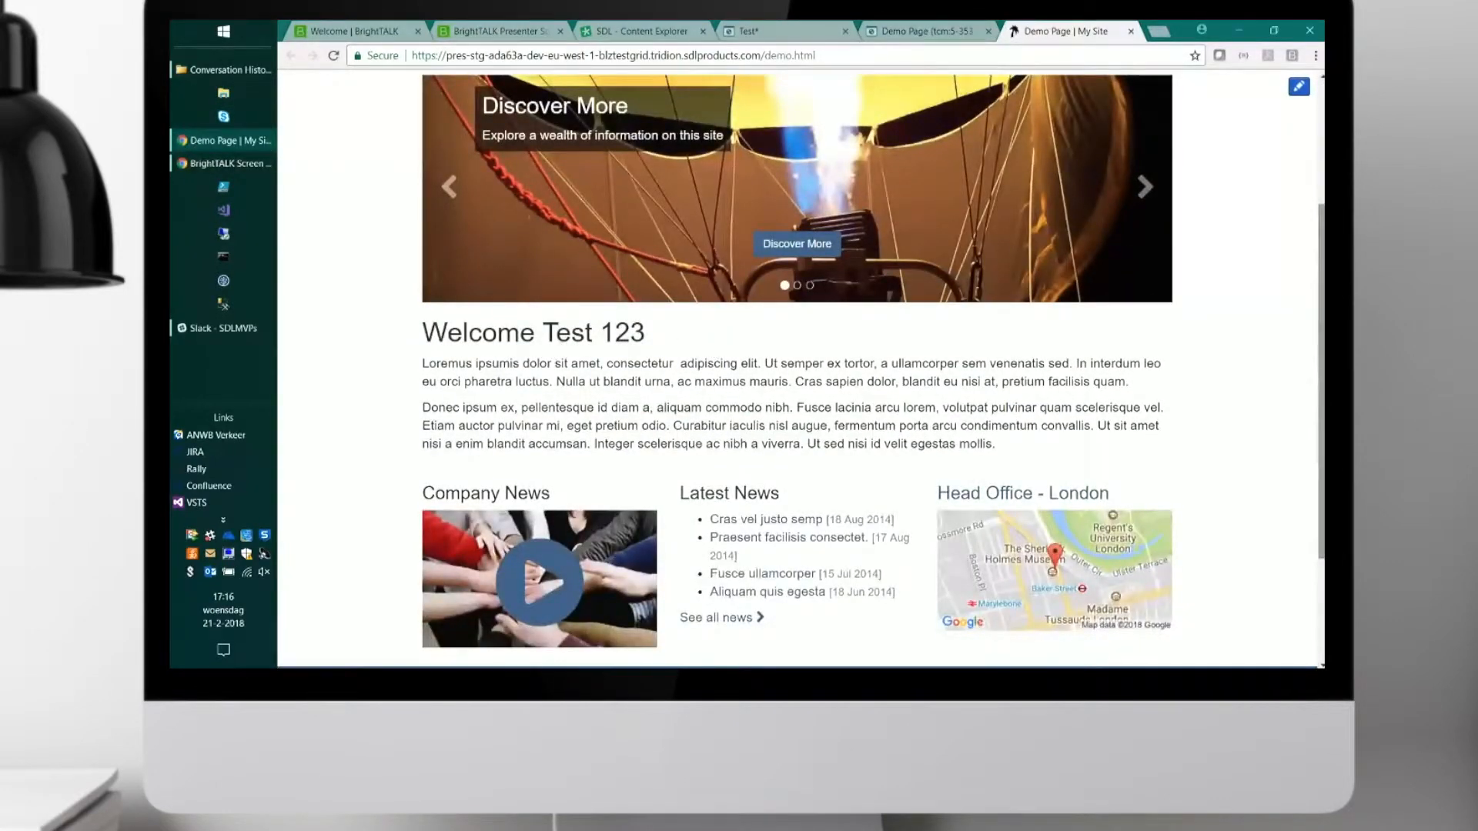
pyautogui.moveTo(1322, 319)
pyautogui.mouseDown()
pyautogui.moveTo(1322, 398)
pyautogui.moveTo(1323, 253)
pyautogui.moveTo(1323, 437)
pyautogui.moveTo(1323, 336)
pyautogui.mouseUp()
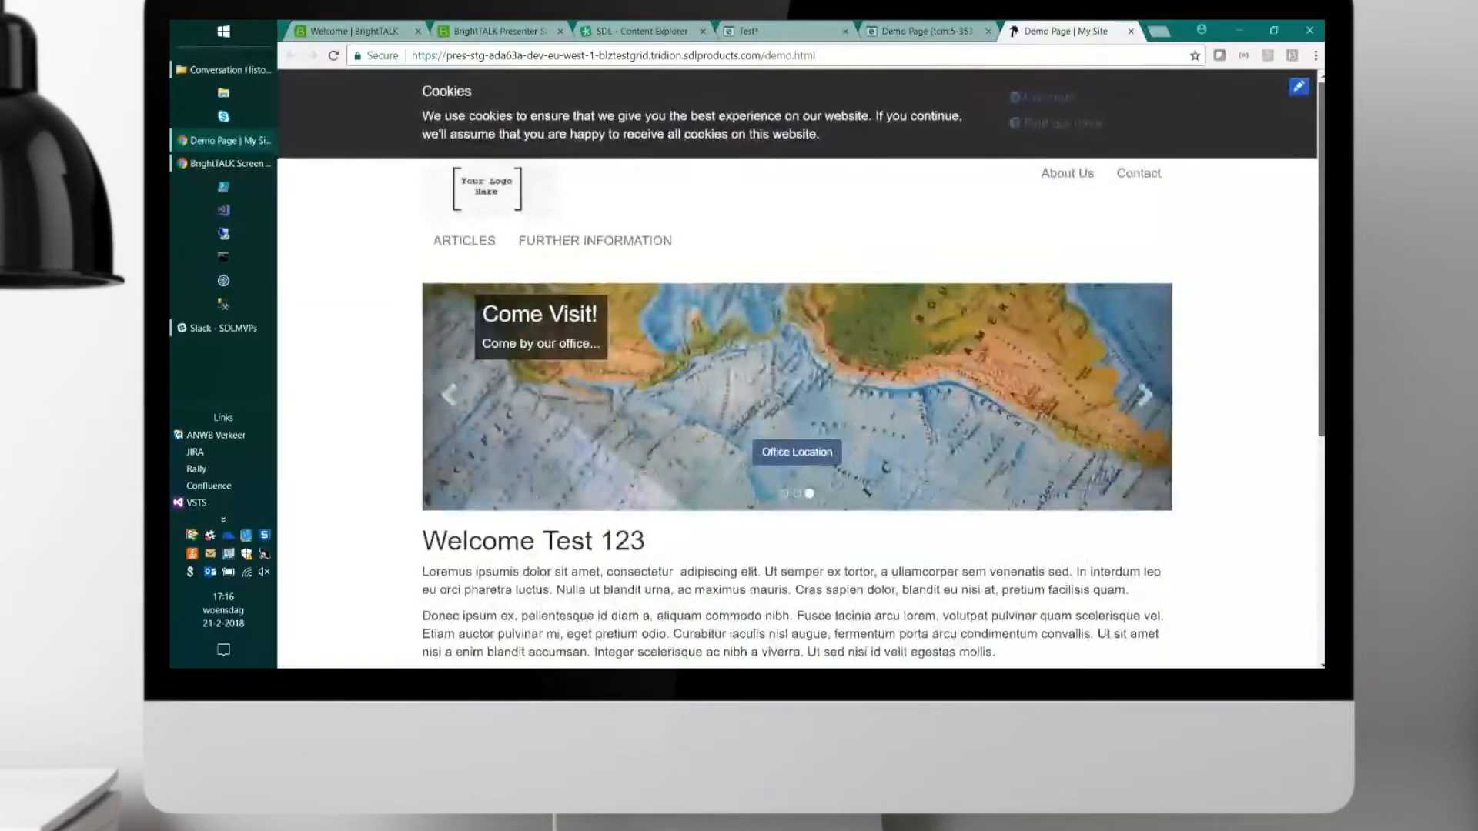
pyautogui.scroll(-3, 797, 370)
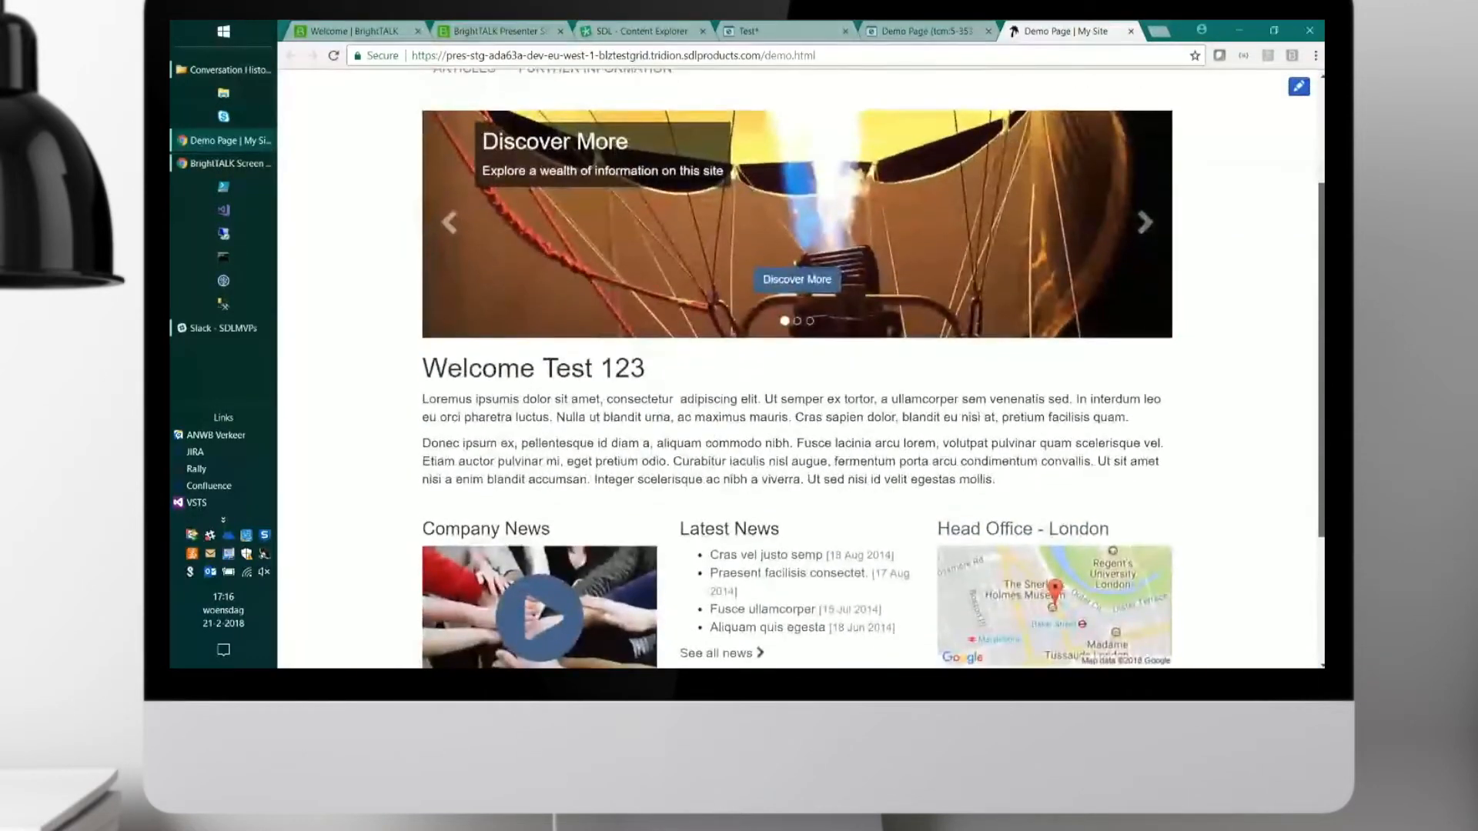
pyautogui.scroll(-1, 800, 370)
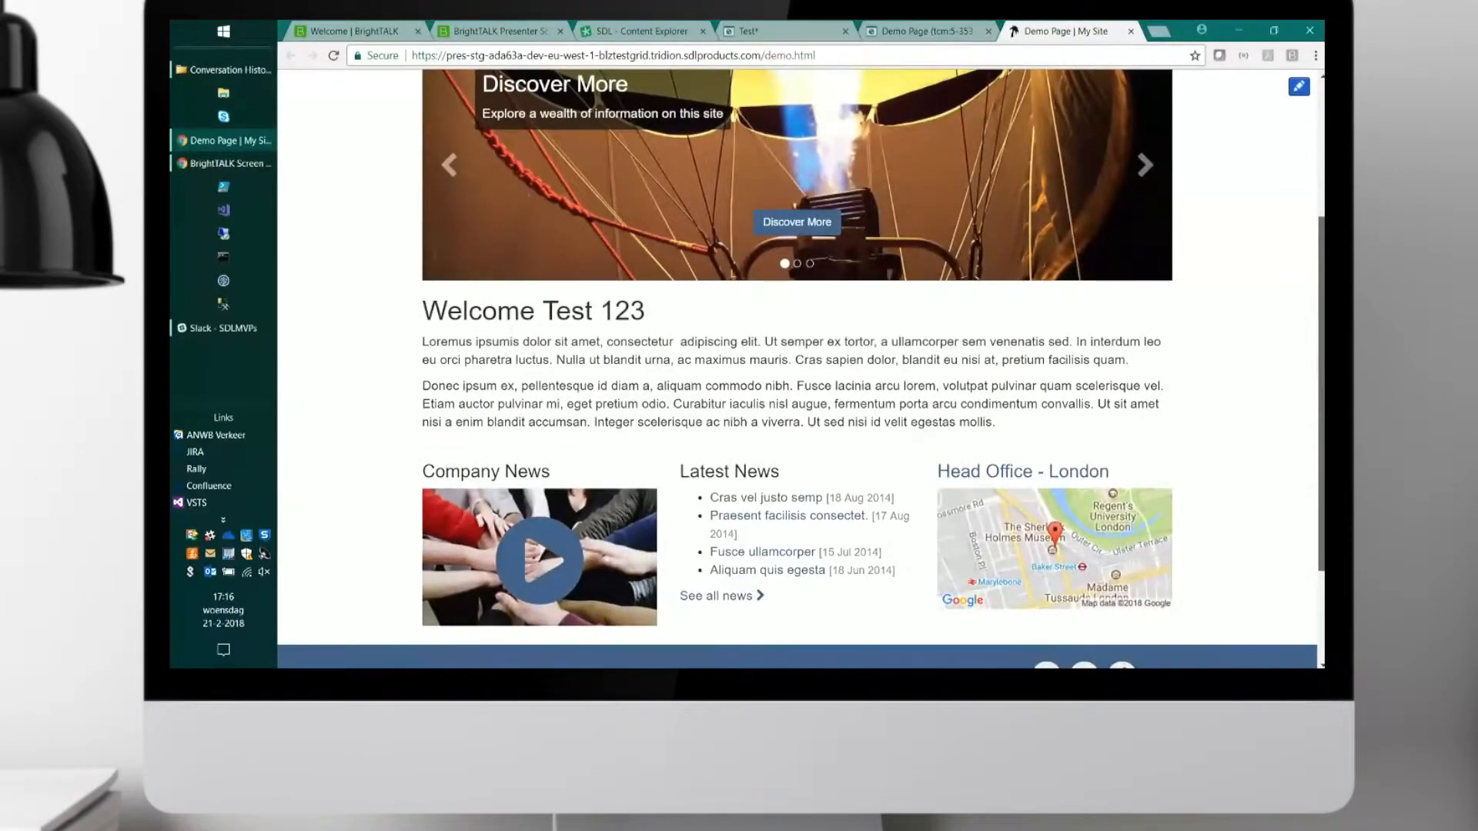
pyautogui.scroll(-1, 801, 369)
pyautogui.moveTo(1320, 300); pyautogui.dragTo(1319, 163)
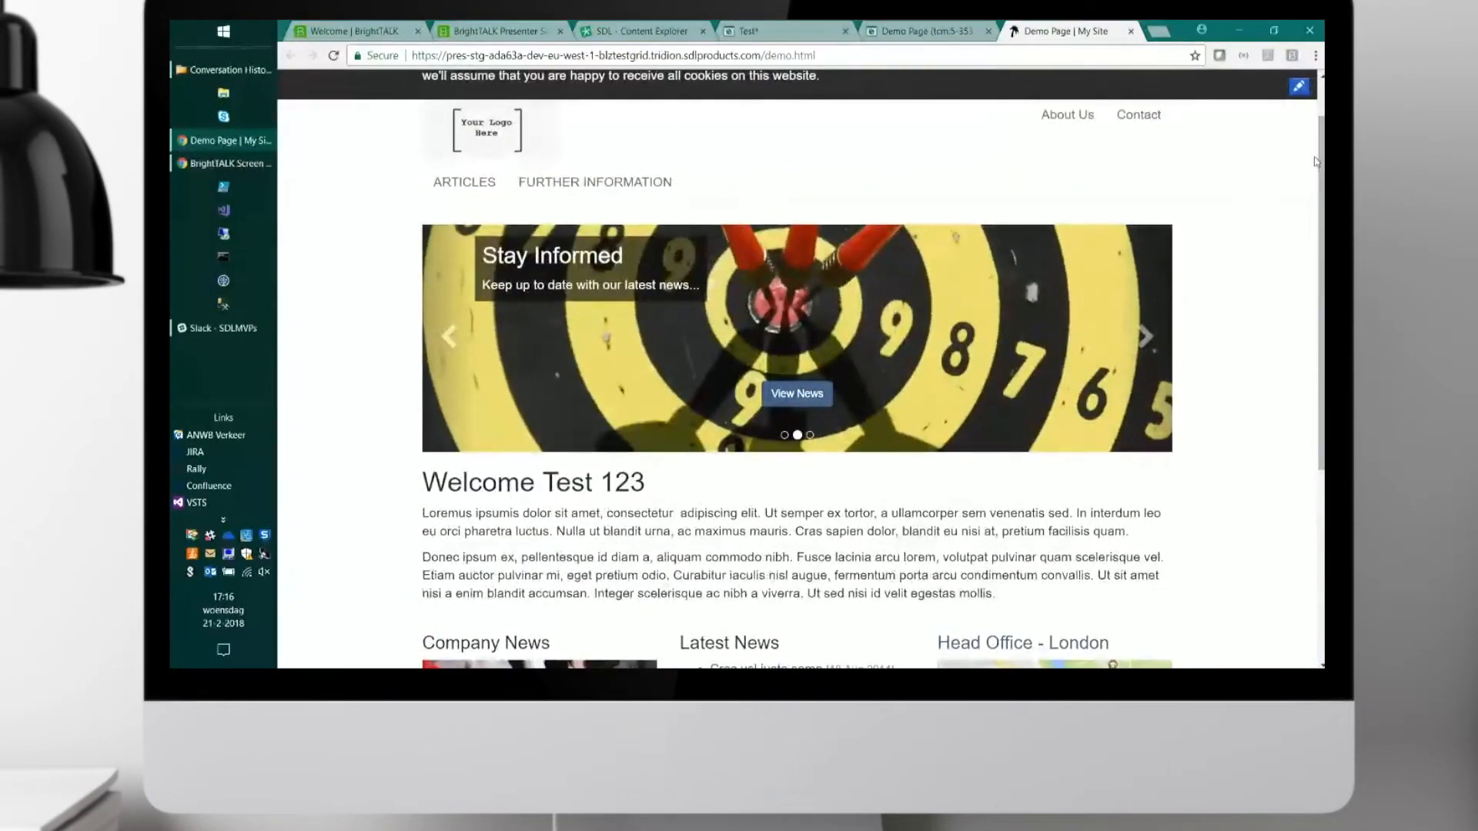
# Open the staged Demo Page for in-context editing and inspect the Homepage List and Homepage Welcome components by selecting each.
pyautogui.click(1300, 87)
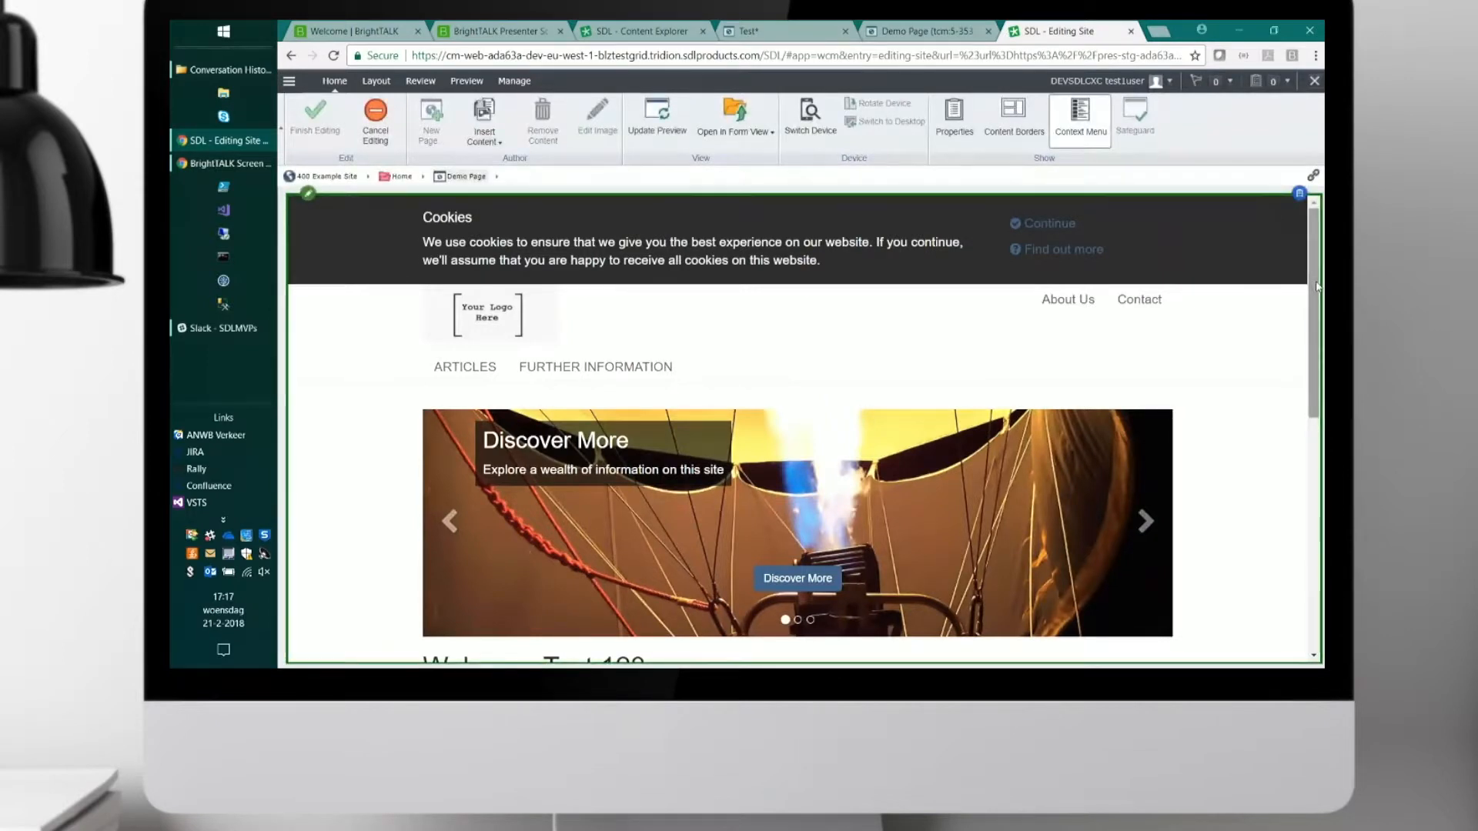
pyautogui.moveTo(1319, 285); pyautogui.dragTo(1317, 318)
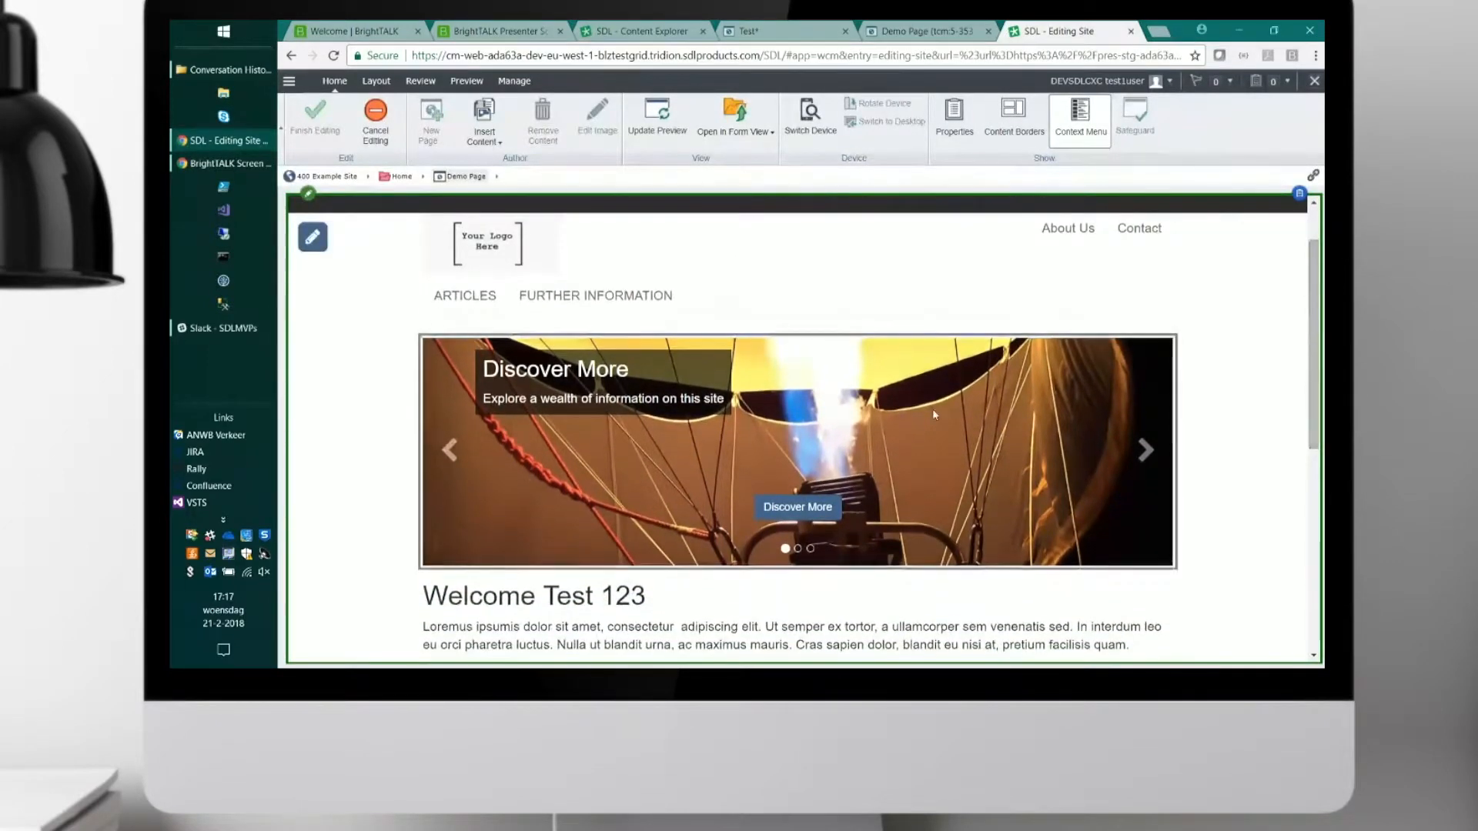
pyautogui.click(709, 498)
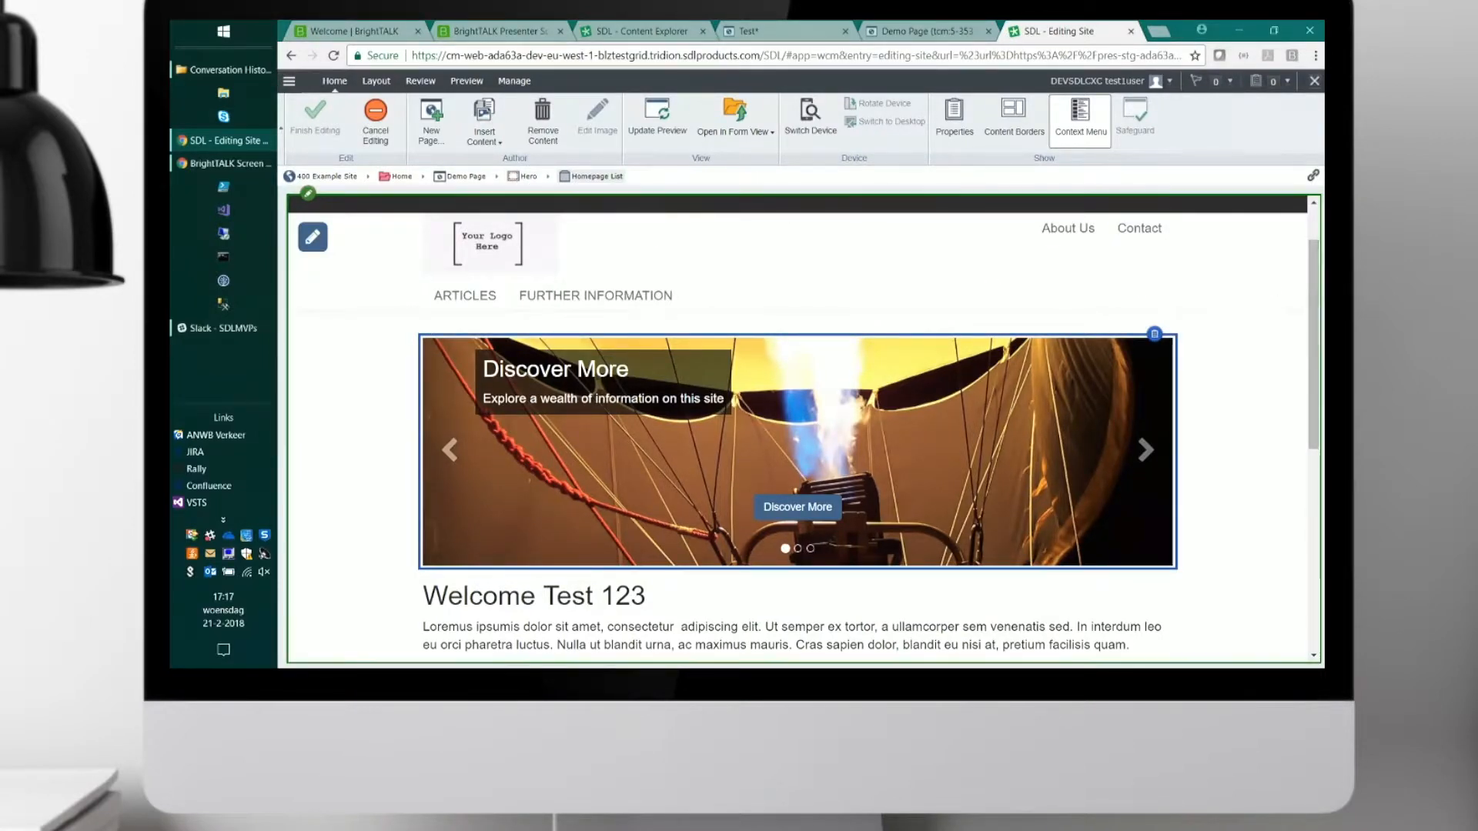
pyautogui.moveTo(1315, 309); pyautogui.dragTo(1314, 377)
pyautogui.click(806, 511)
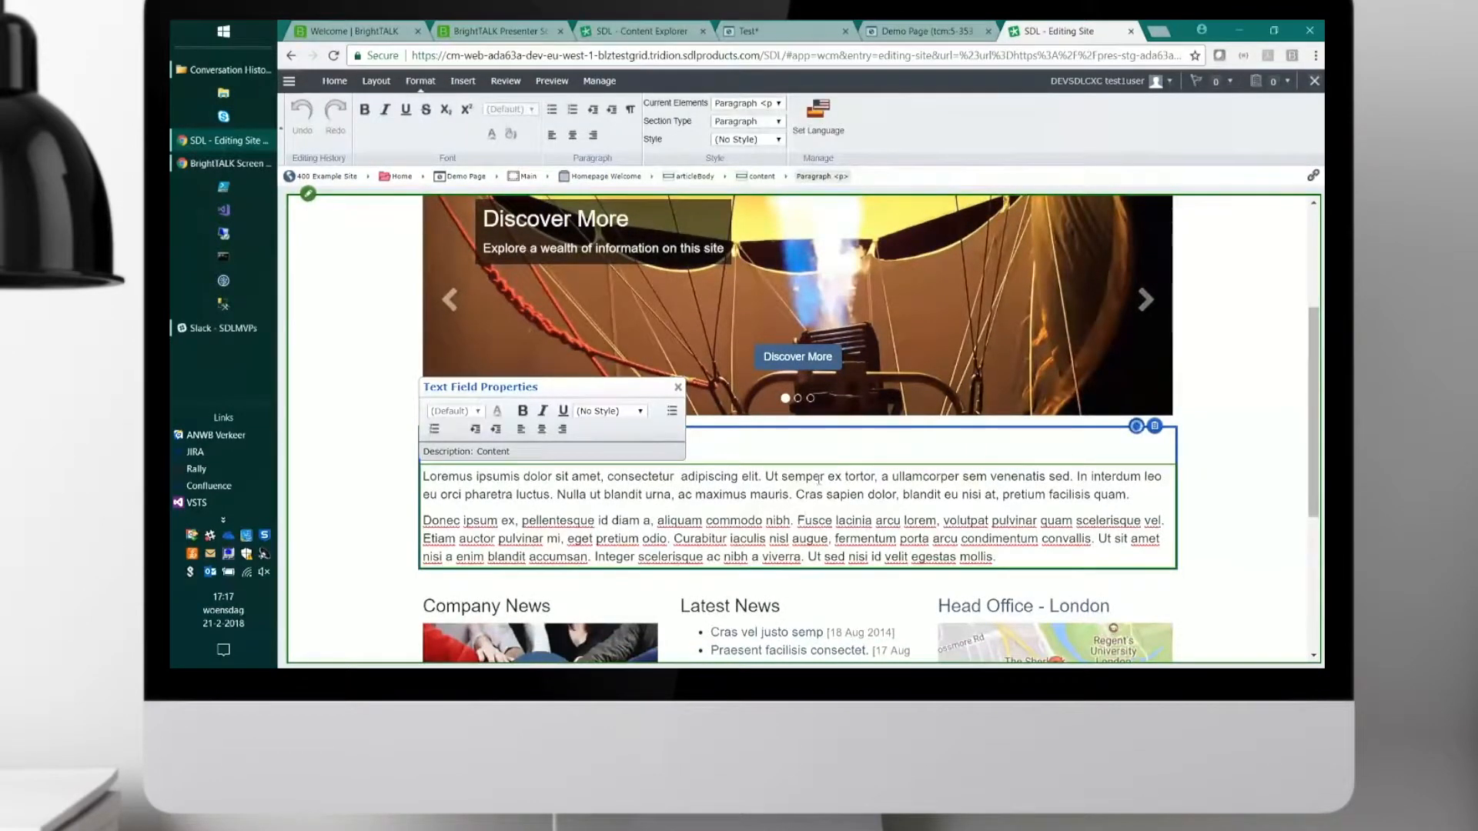
pyautogui.click(648, 221)
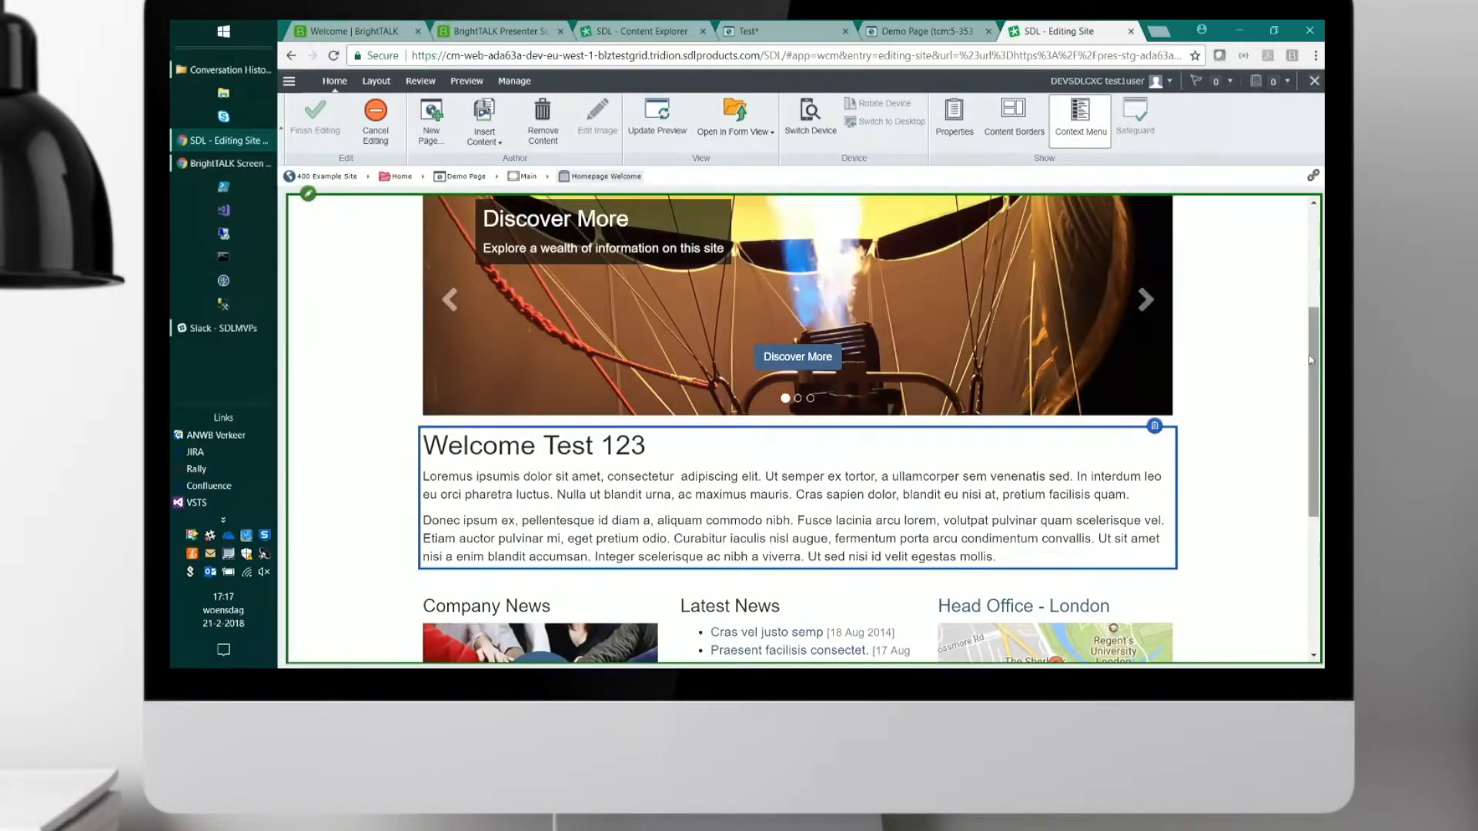
# Select the Latest News headline and its component in the three-column area to inspect their place in the page structure.
pyautogui.scroll(-3, 1301, 356)
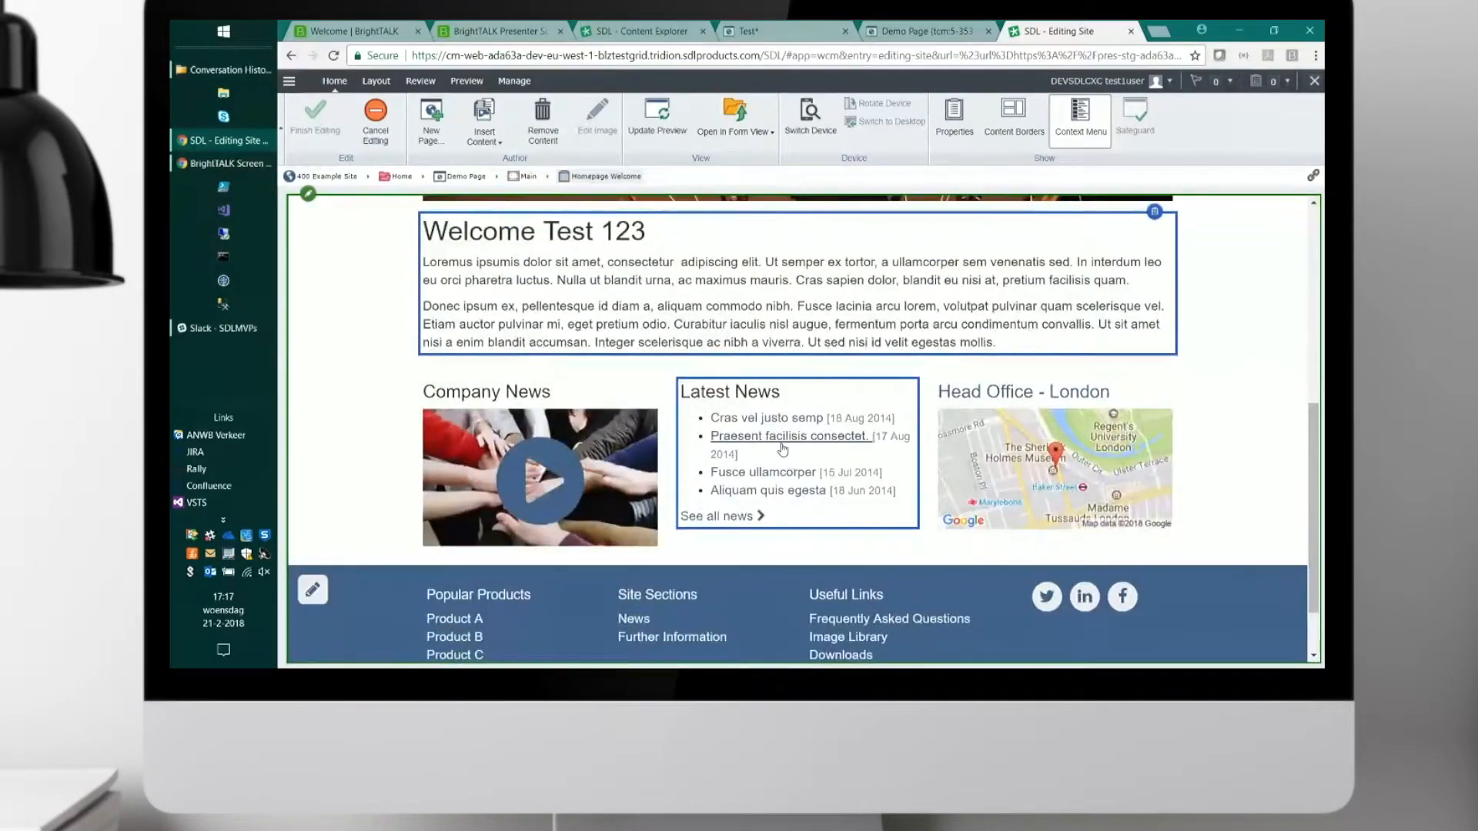
pyautogui.click(784, 446)
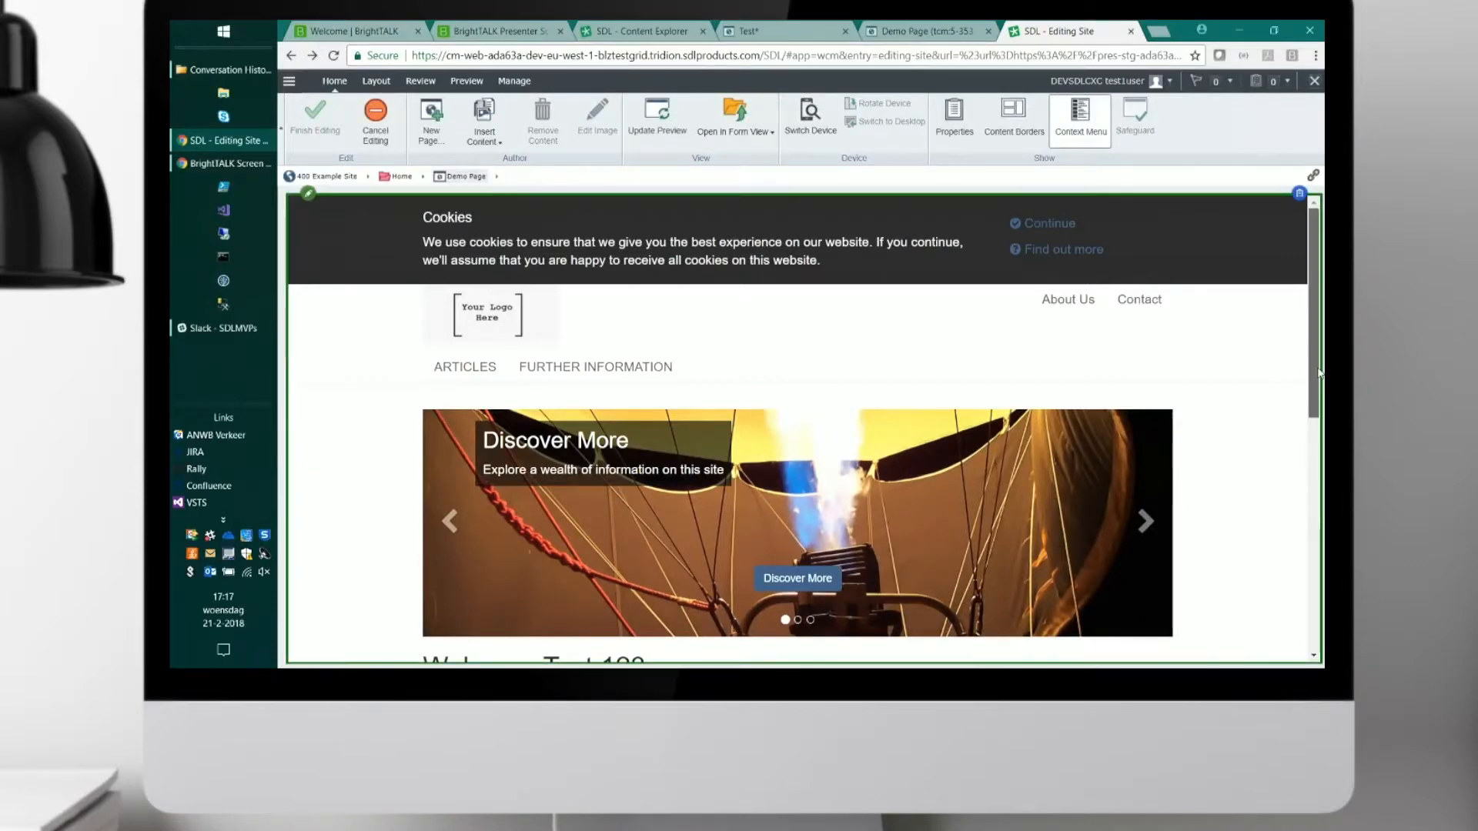
pyautogui.scroll(-5, 919, 520)
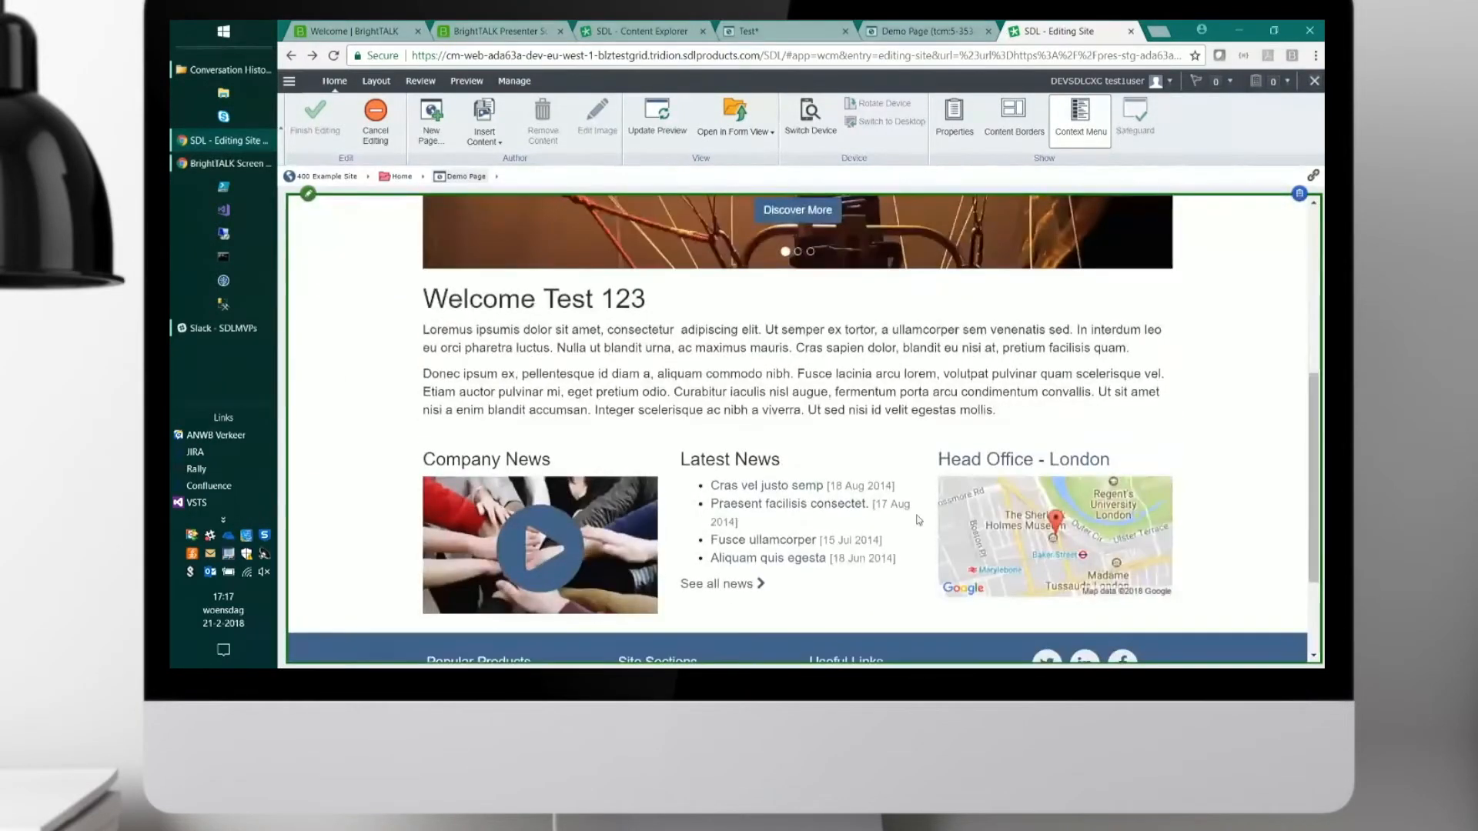
pyautogui.click(766, 460)
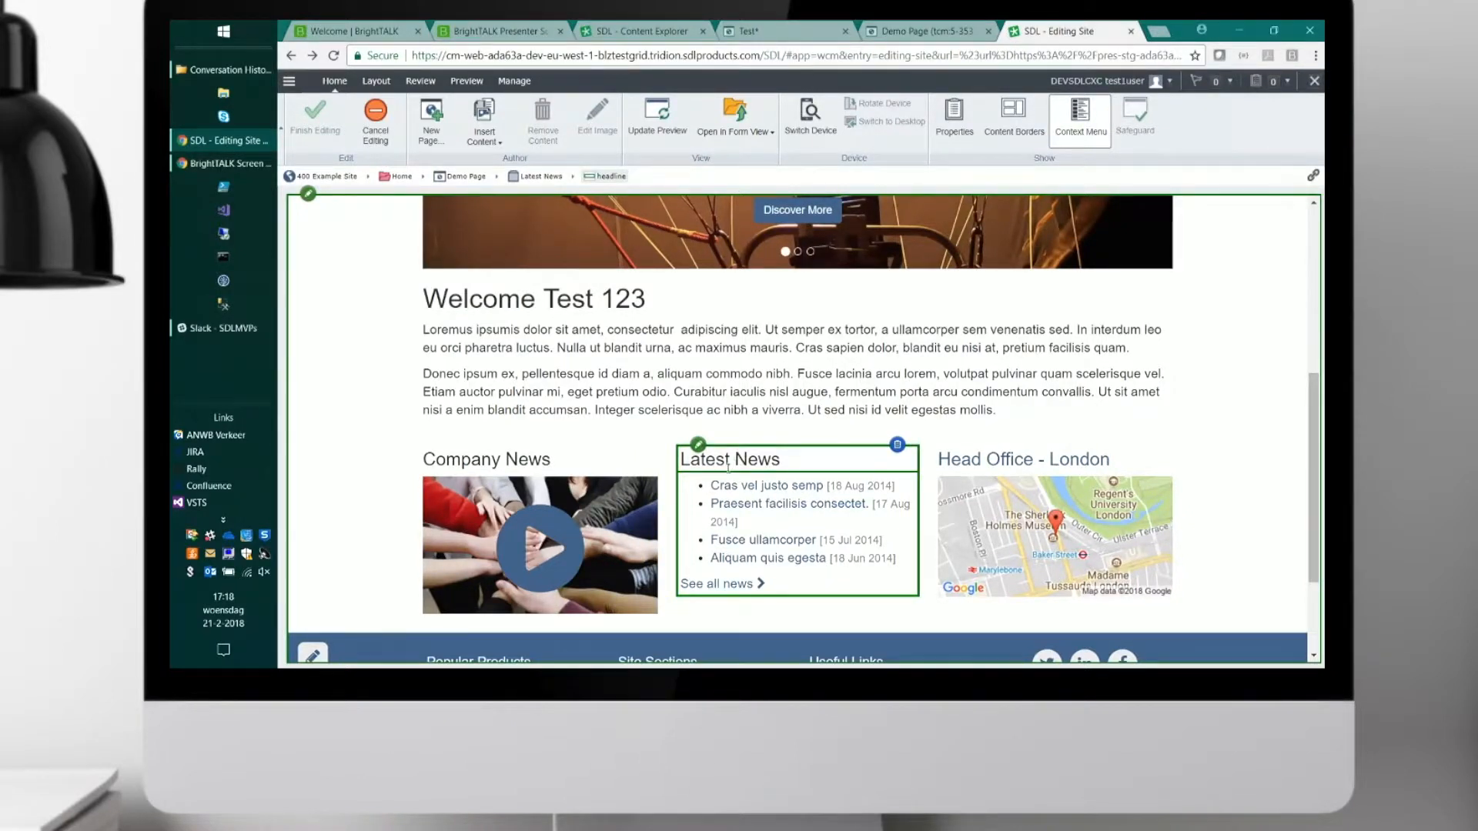
pyautogui.click(739, 460)
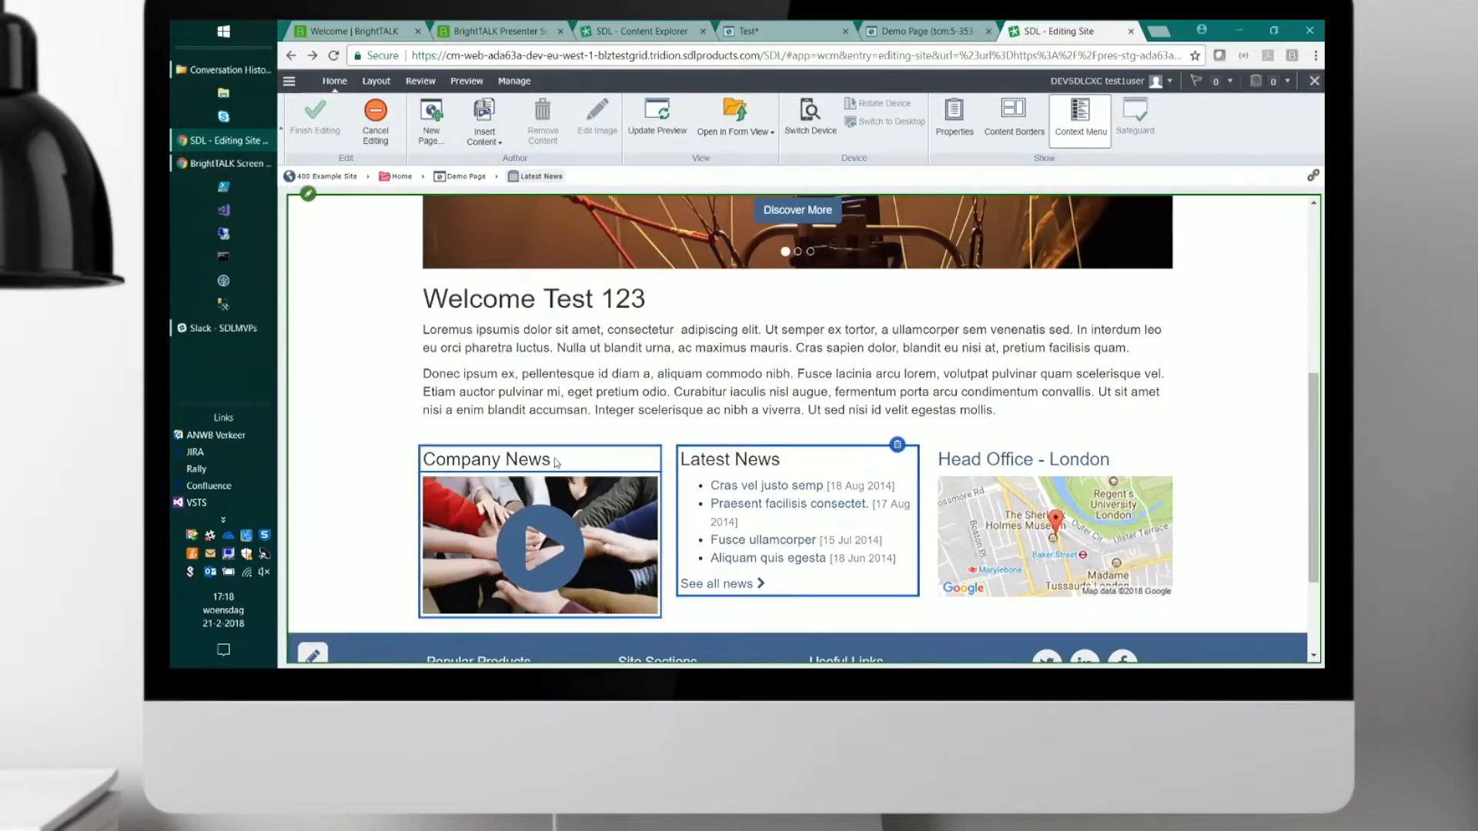
# Select the second paragraph of the Homepage Welcome article to inspect its content field within the Main region.
pyautogui.click(603, 389)
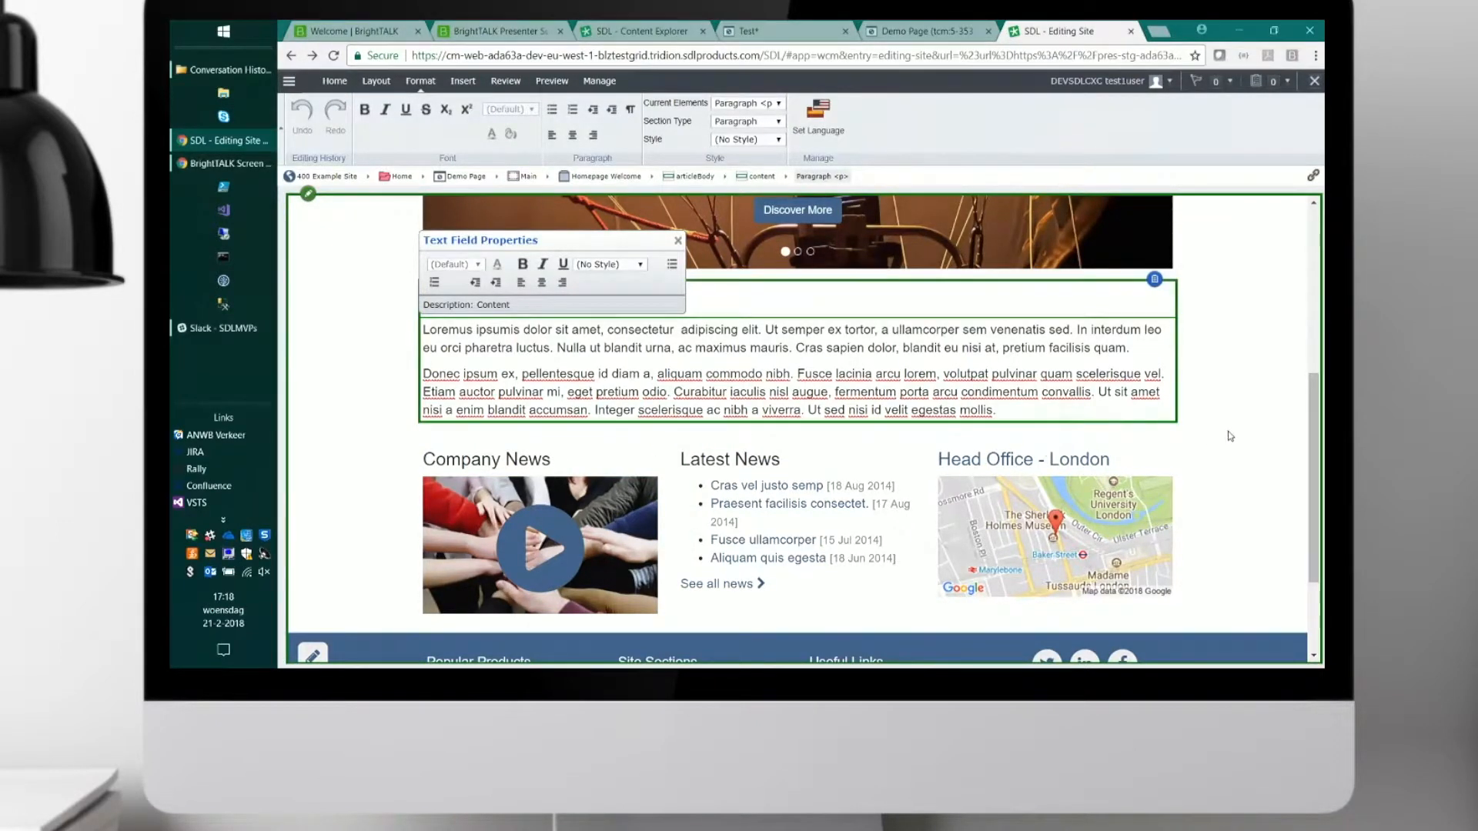
pyautogui.moveTo(1315, 435); pyautogui.dragTo(1315, 420)
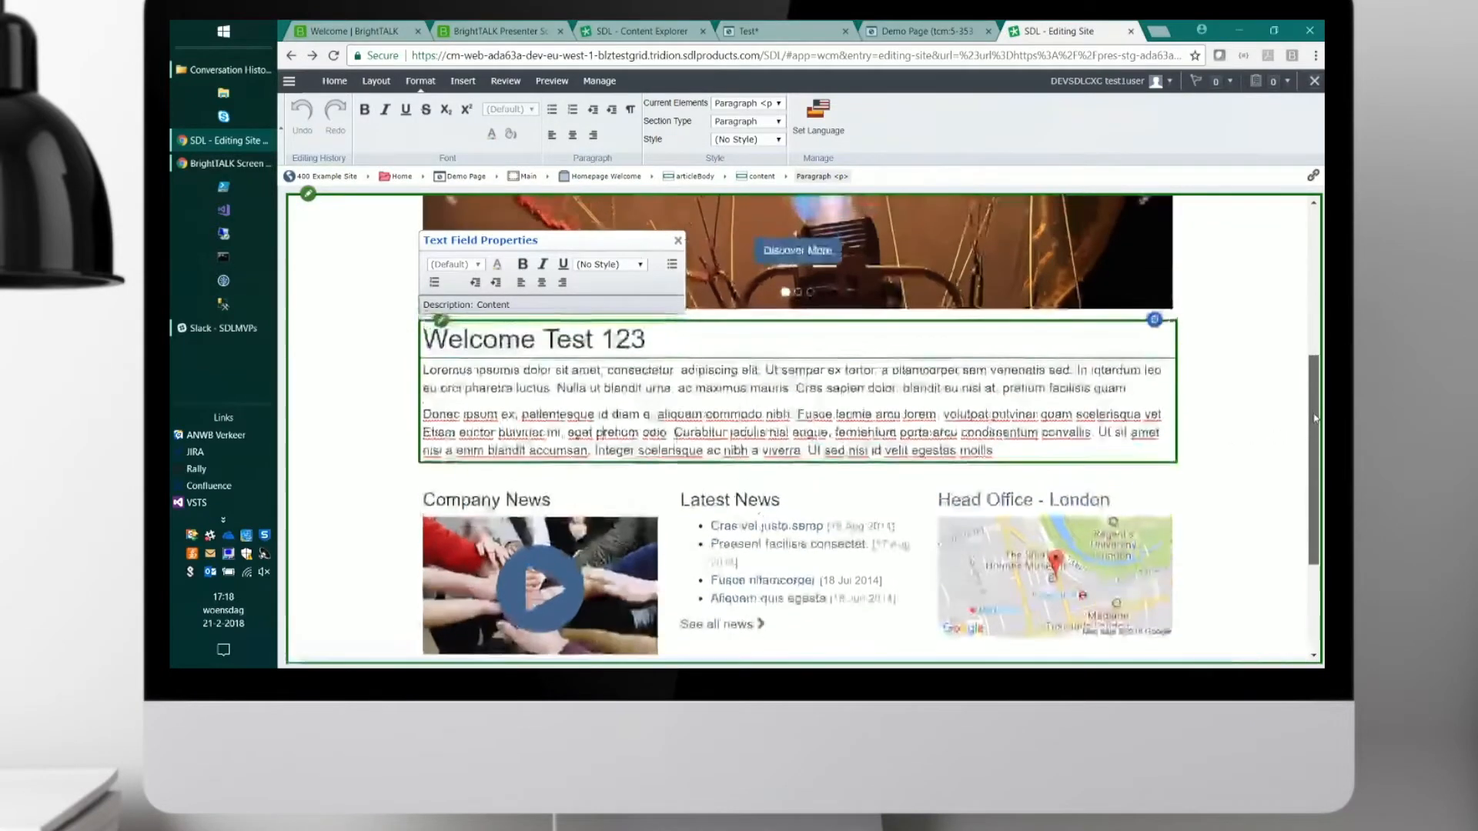
pyautogui.scroll(1, 1315, 419)
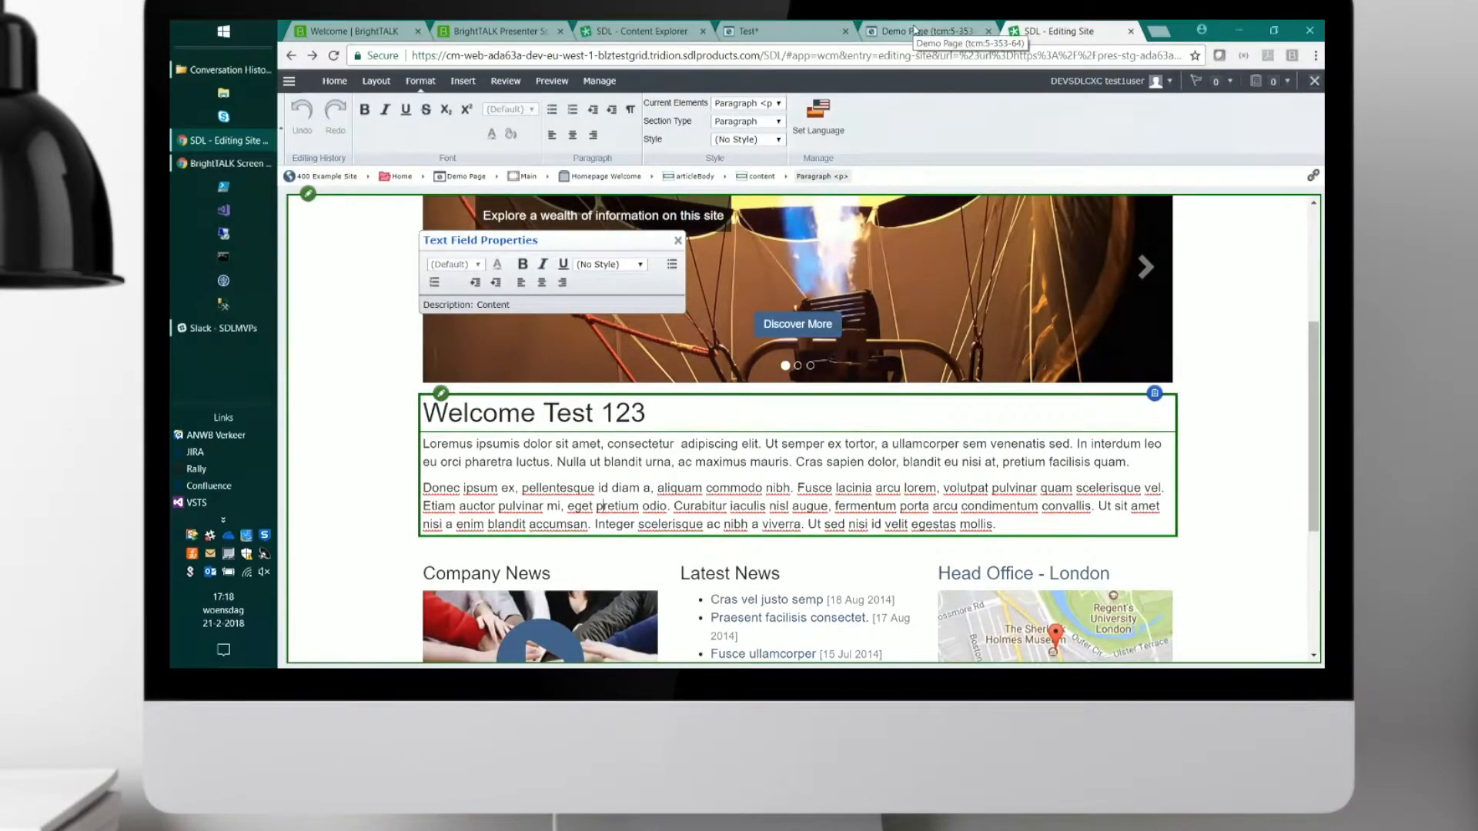
# Switch to the BrightTALK presenter page and present the slides instead of the screen share.
pyautogui.click(915, 29)
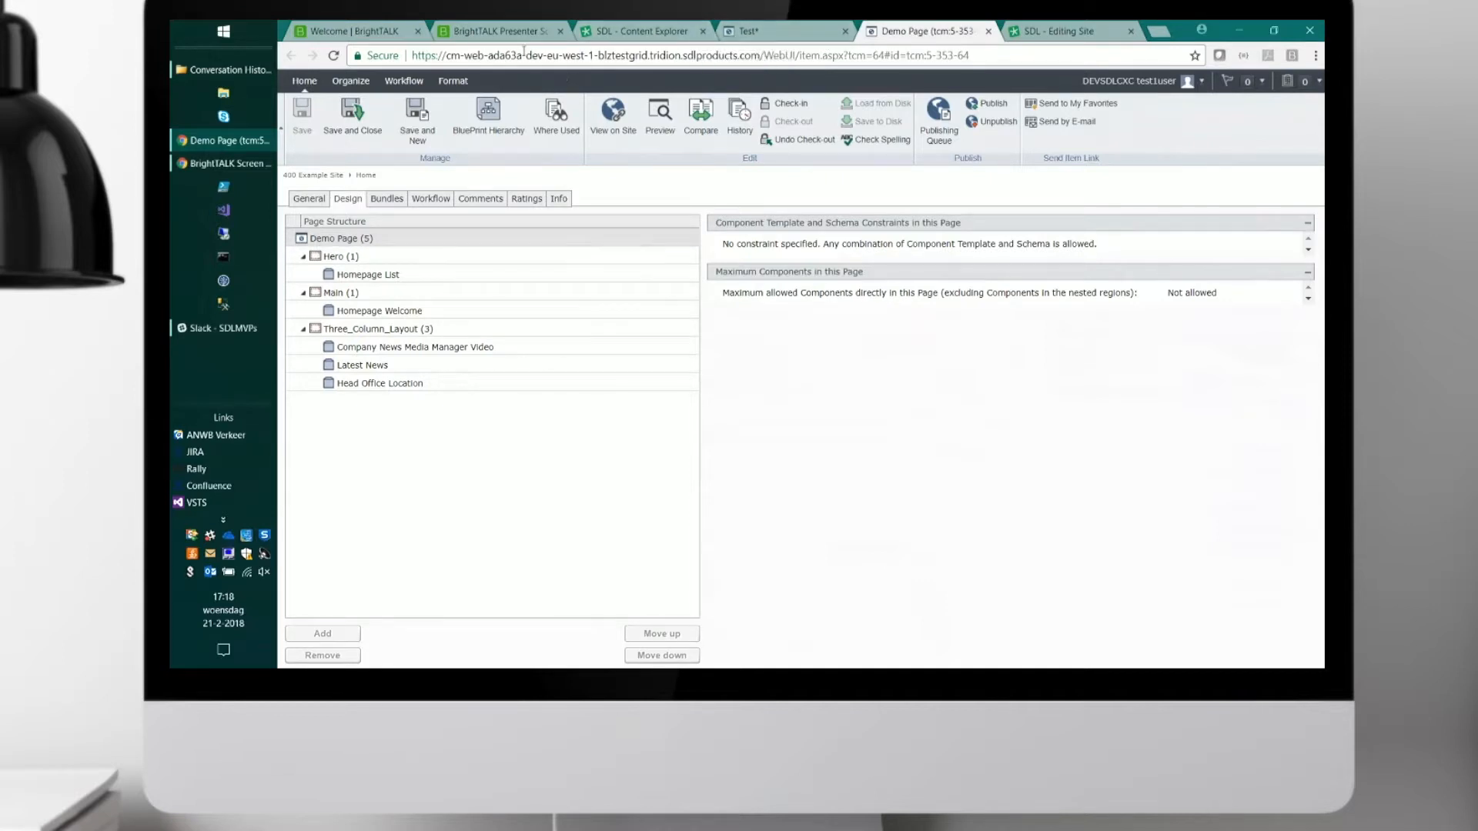
pyautogui.click(506, 32)
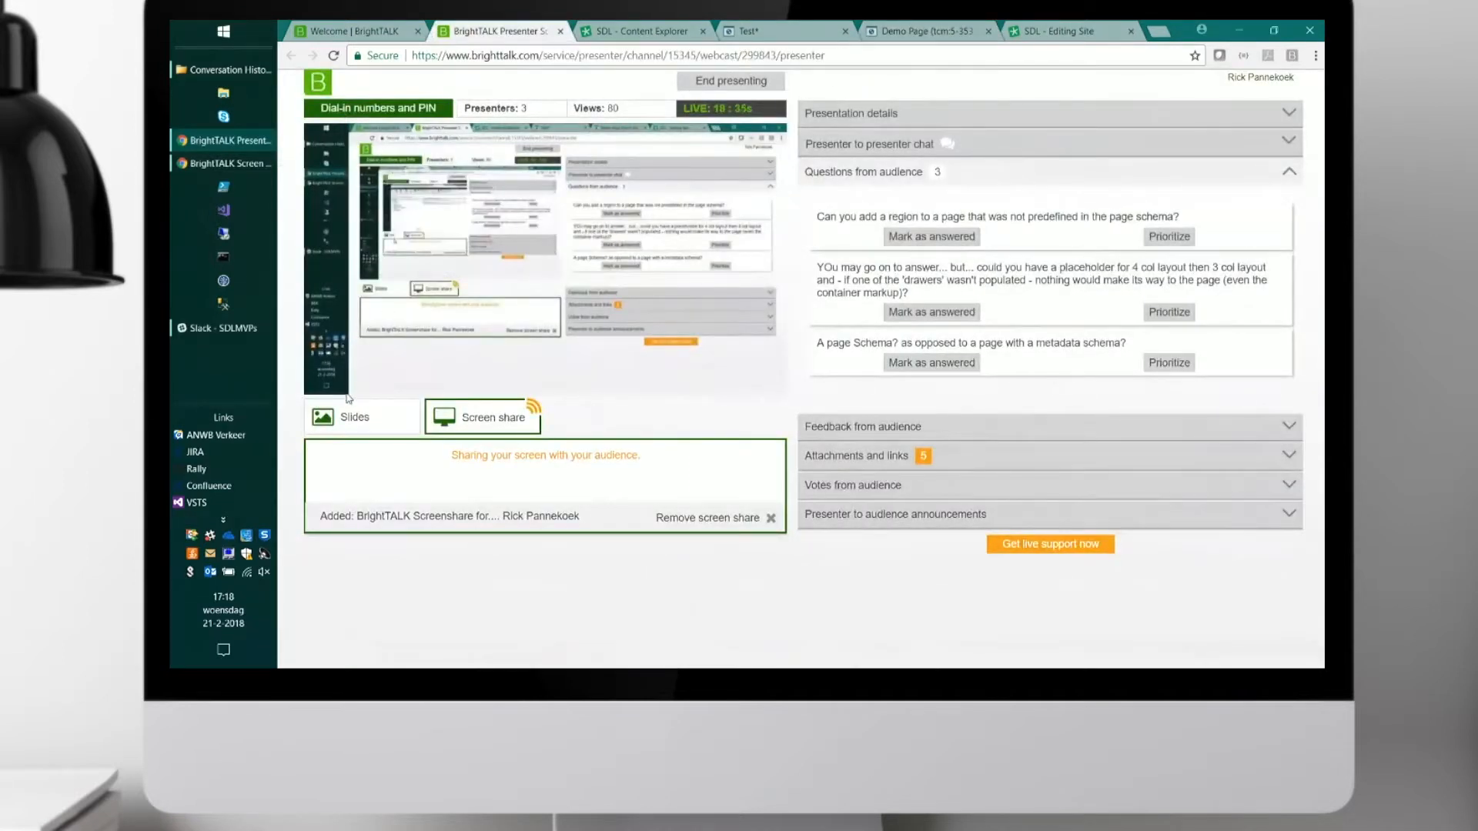
pyautogui.click(347, 418)
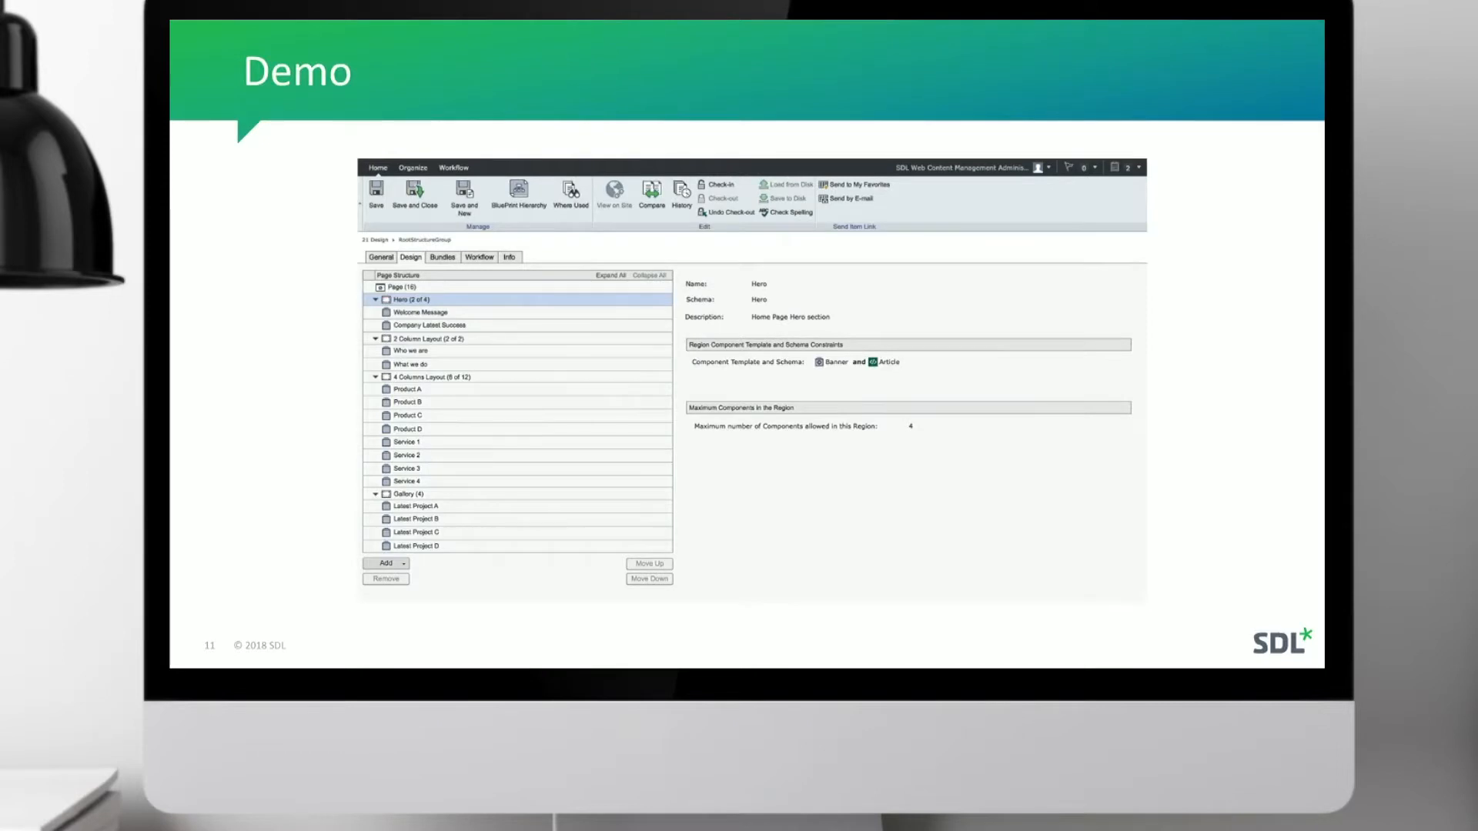
pyautogui.press('Right')
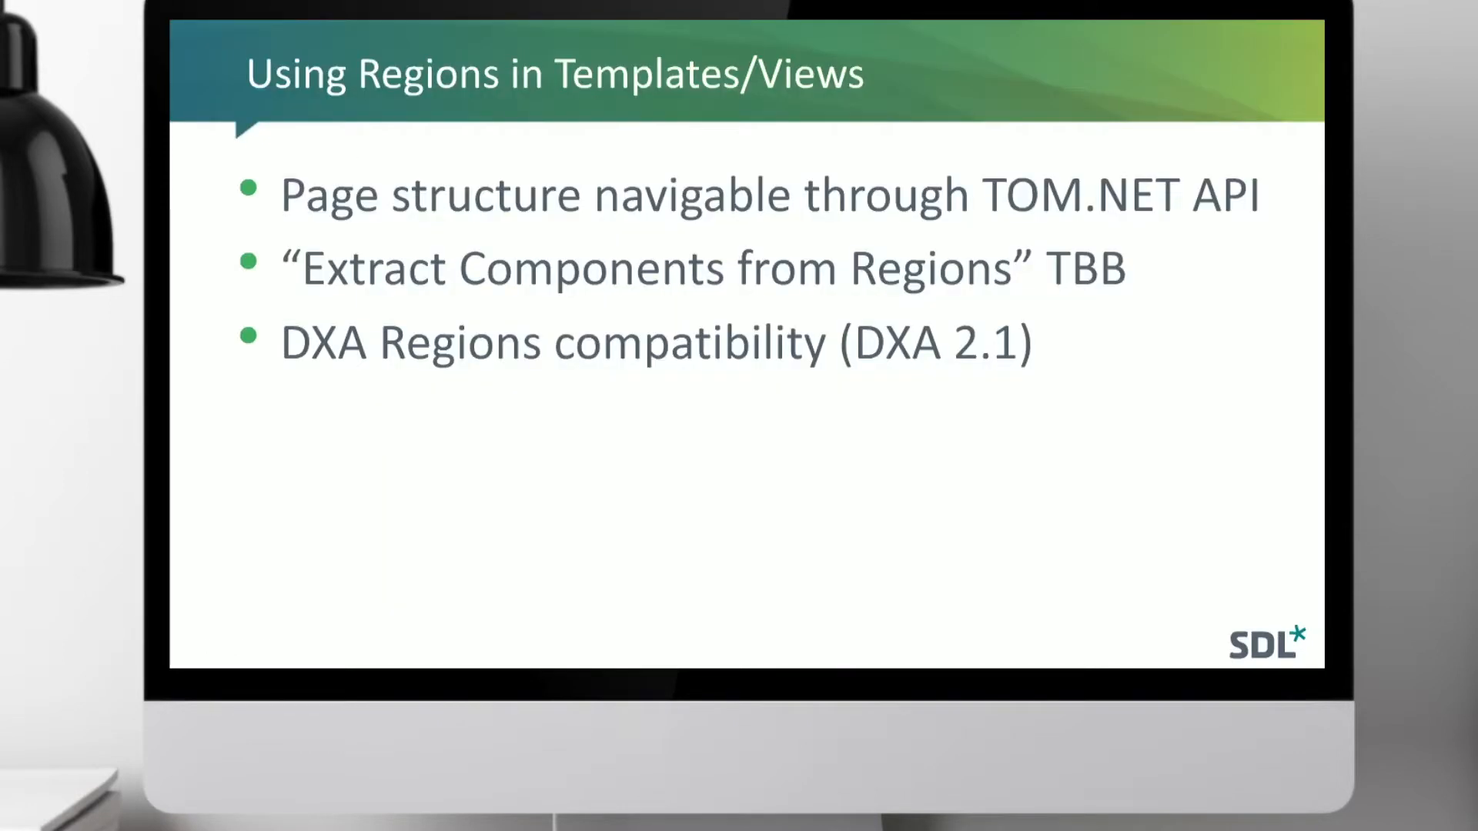